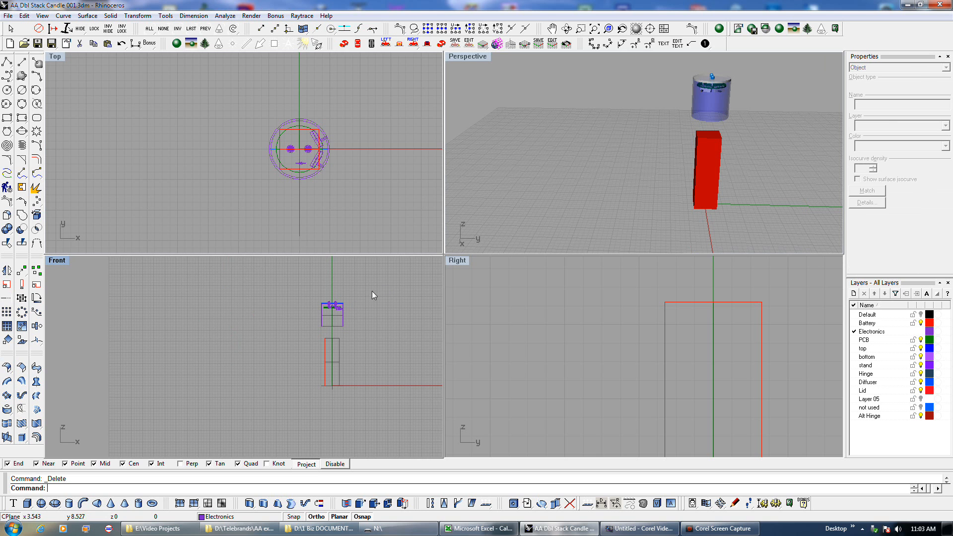
# Draw a corner-to-corner rectangle tracing the outline of the red battery block in the Top view.
pyautogui.scroll(4, 278, 136)
pyautogui.scroll(3, 344, 165)
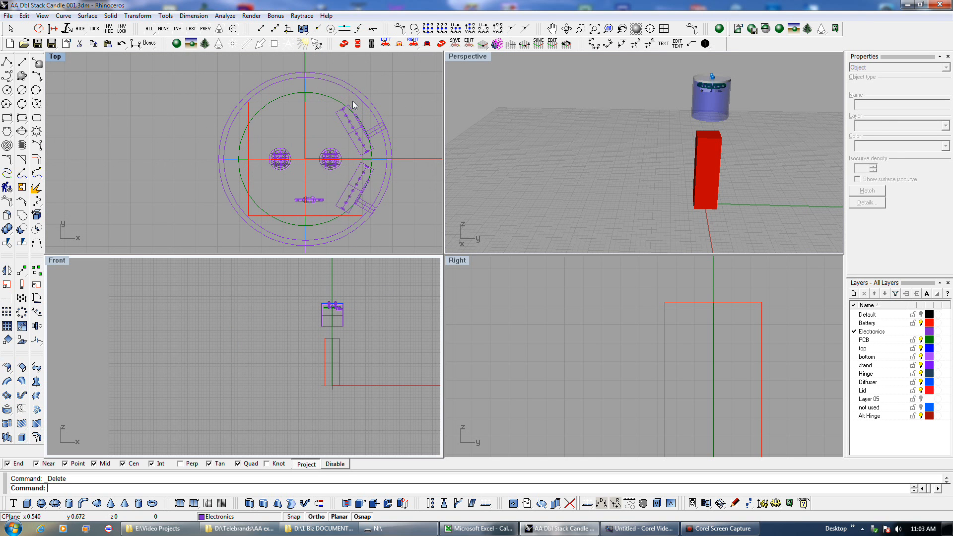
pyautogui.click(358, 103)
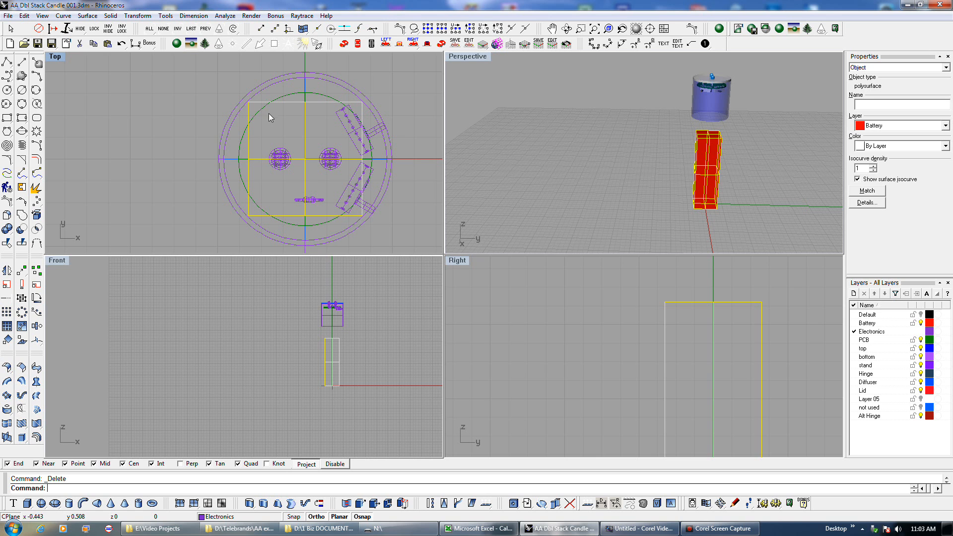
pyautogui.click(7, 118)
pyautogui.click(248, 101)
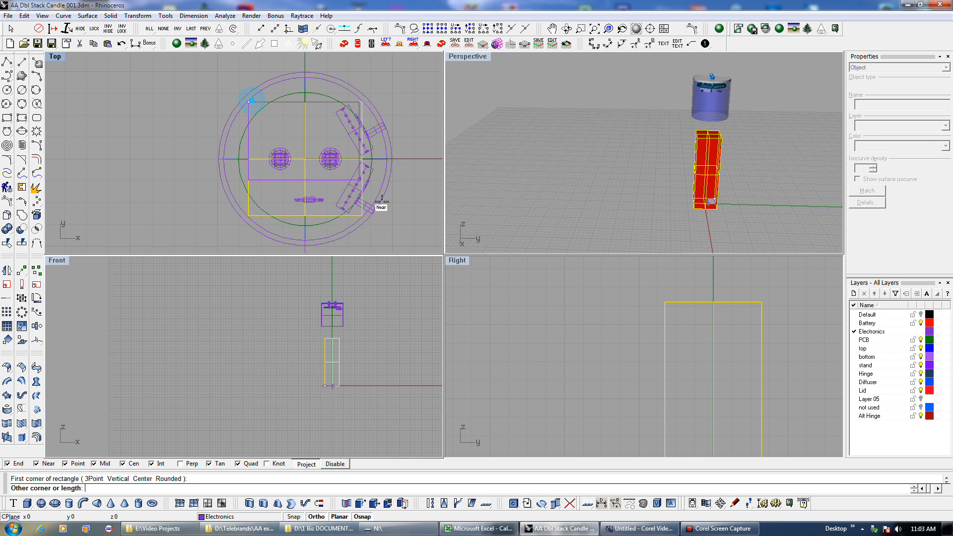
pyautogui.click(357, 215)
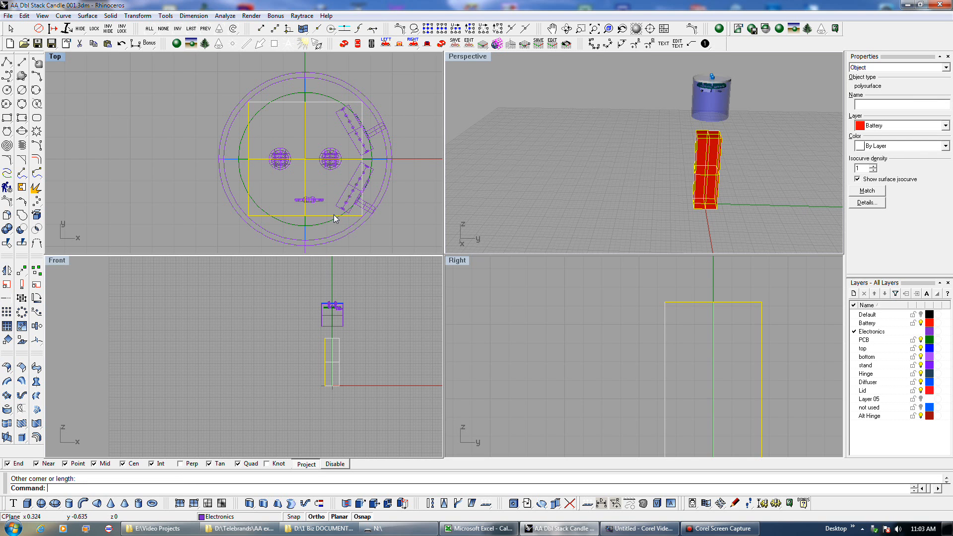
# Fillet the lower-left corner of the rectangle curve in the Top view with a 0.28 radius.
pyautogui.click(339, 221)
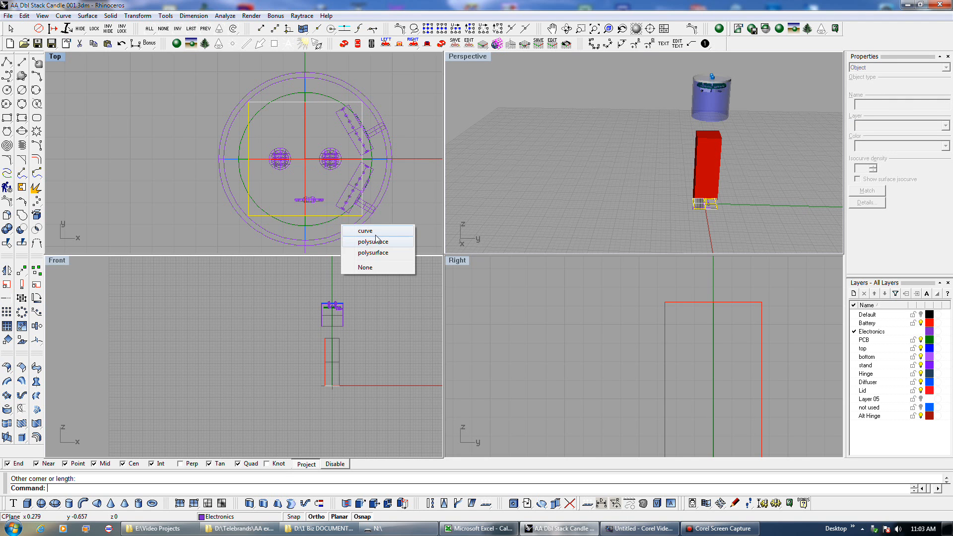
pyautogui.click(376, 234)
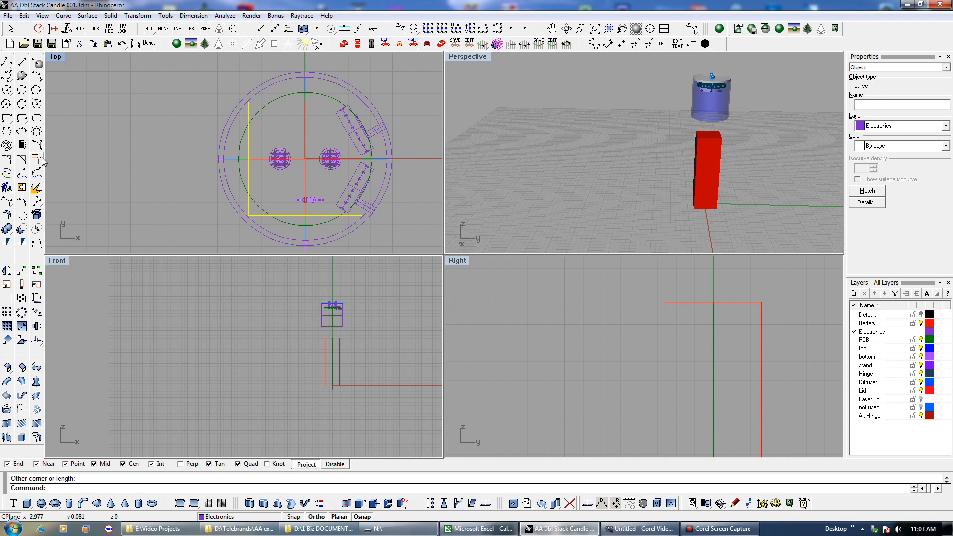
pyautogui.click(7, 161)
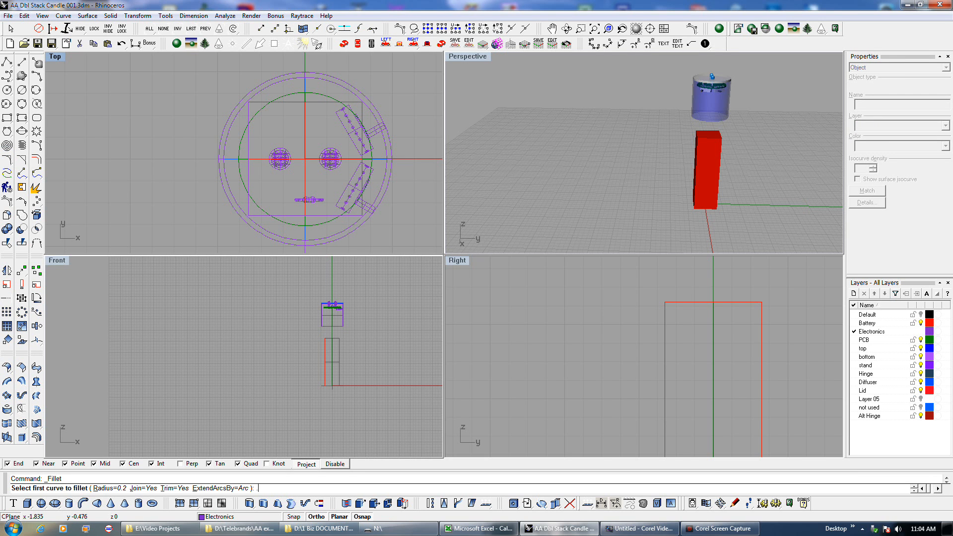
pyautogui.write('.28')
pyautogui.press('Return')
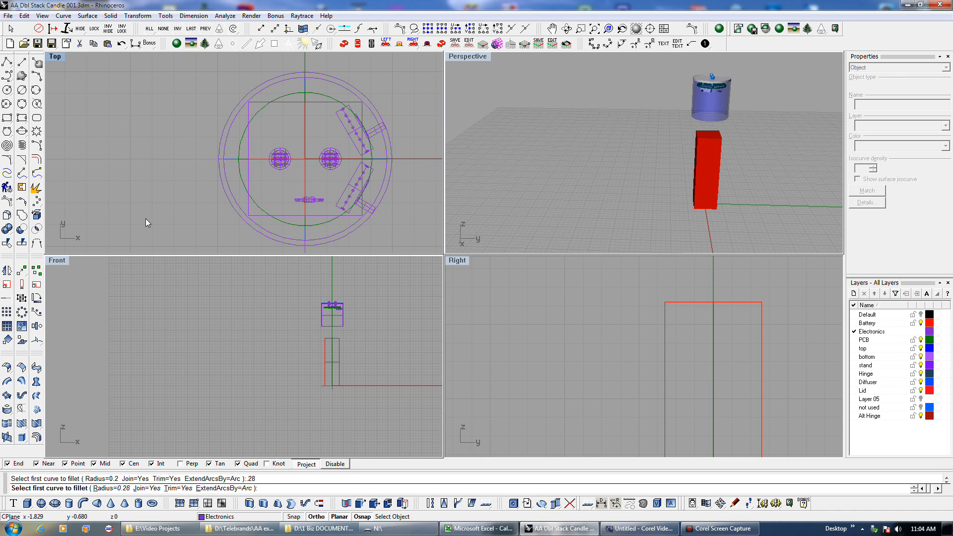
pyautogui.click(249, 191)
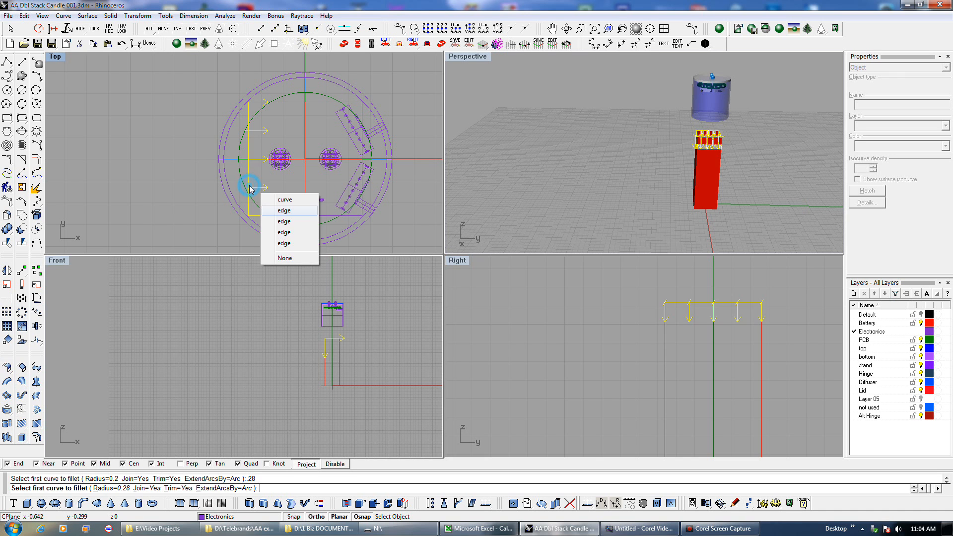
pyautogui.click(279, 199)
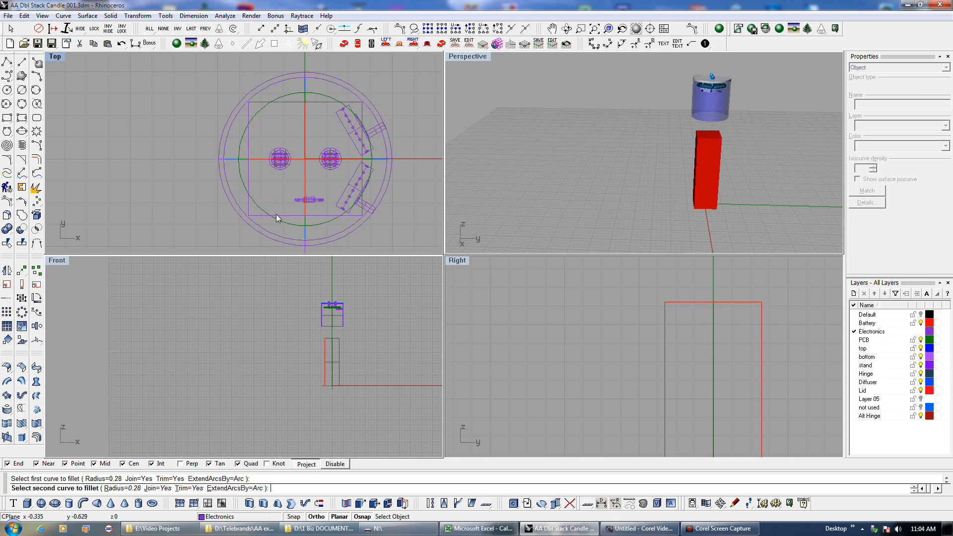
pyautogui.click(285, 219)
pyautogui.click(309, 229)
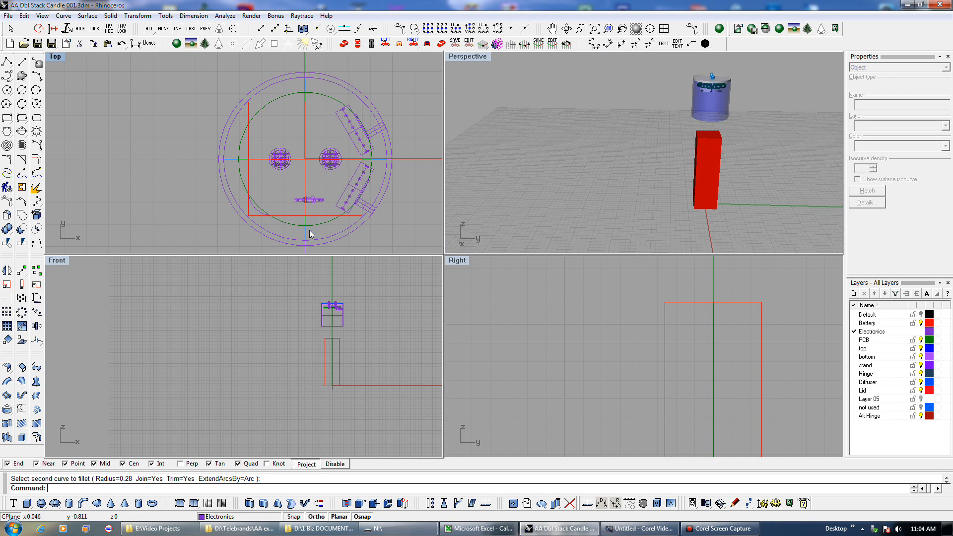
# Fillet the lower-right corner of the rectangle curve with the same 0.28 radius.
pyautogui.rightClick(290, 211)
pyautogui.click(337, 215)
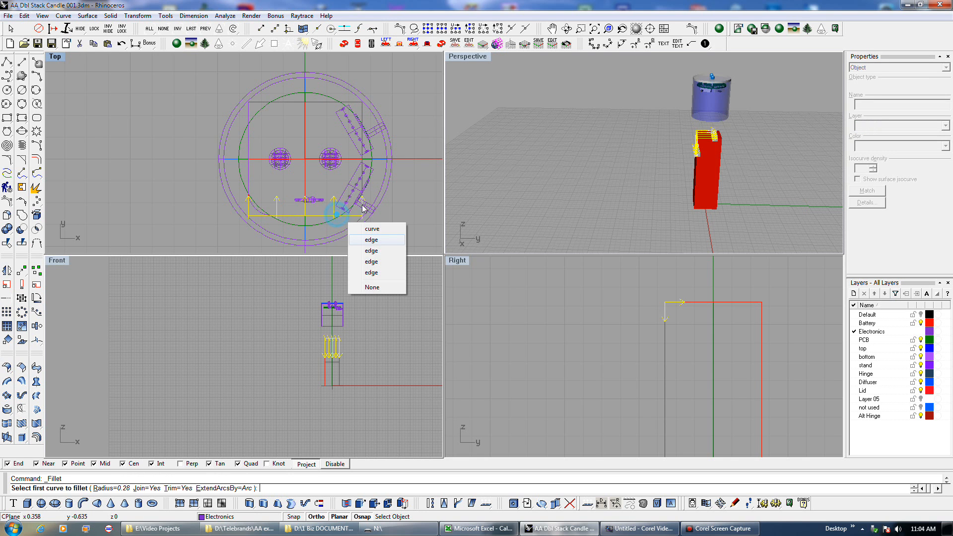
pyautogui.click(368, 229)
pyautogui.click(367, 193)
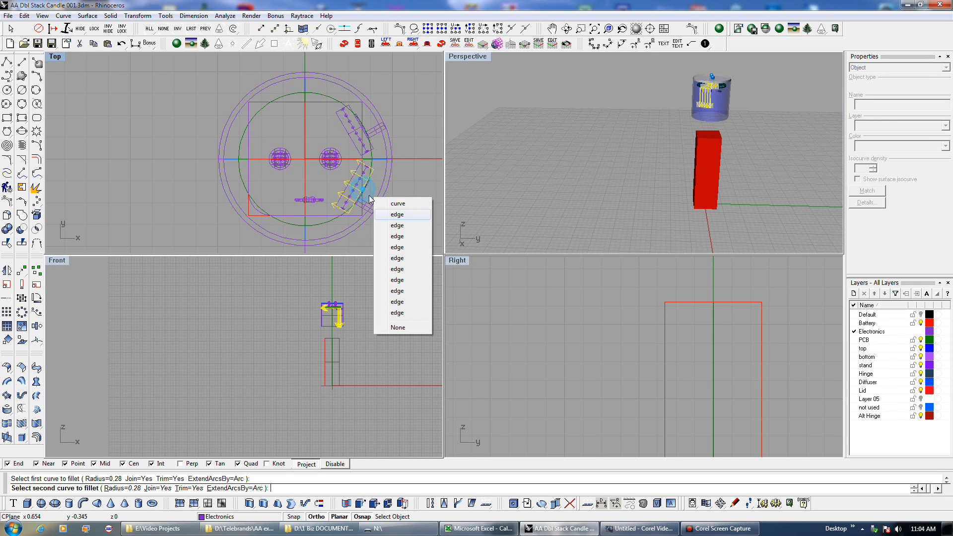
pyautogui.click(388, 204)
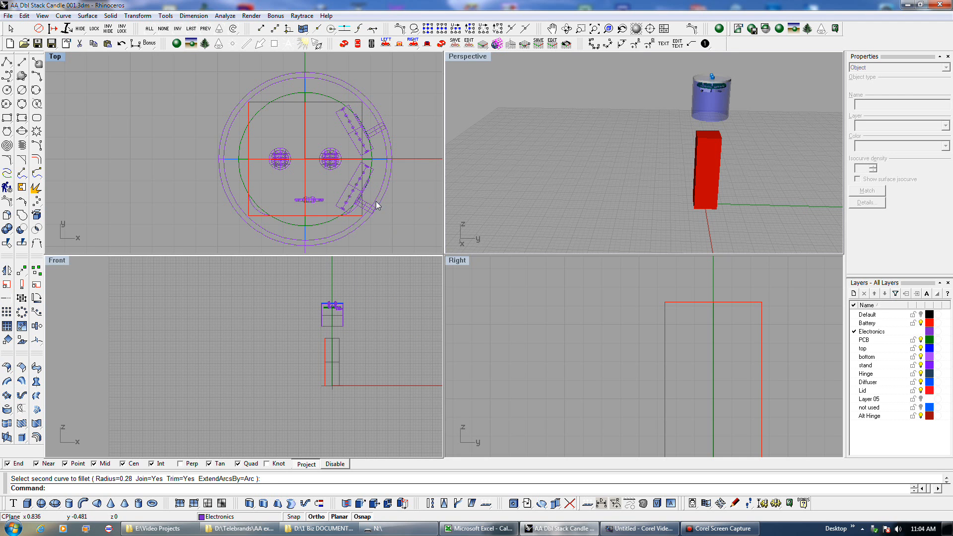
# Fillet the upper-left corner of the rectangle curve with the same 0.28 radius.
pyautogui.press('Return')
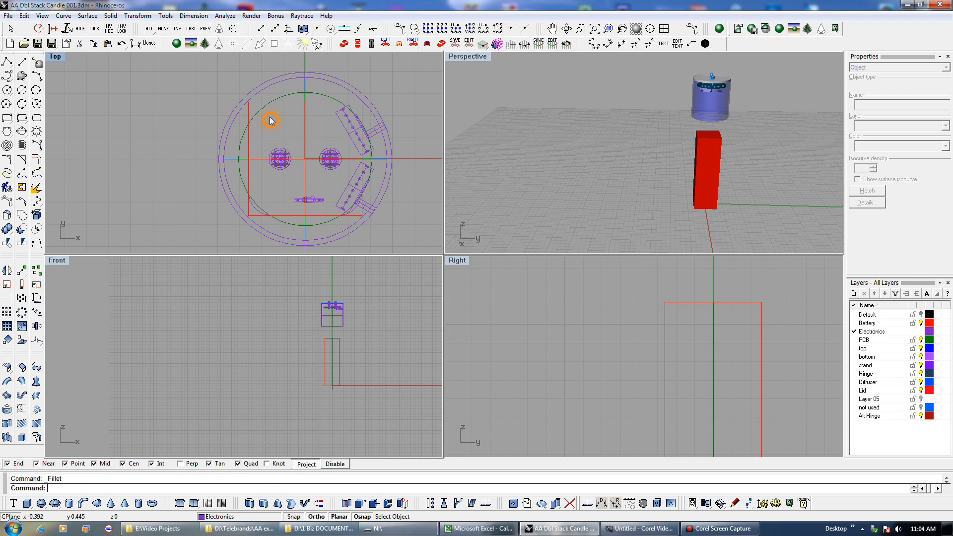
pyautogui.click(270, 102)
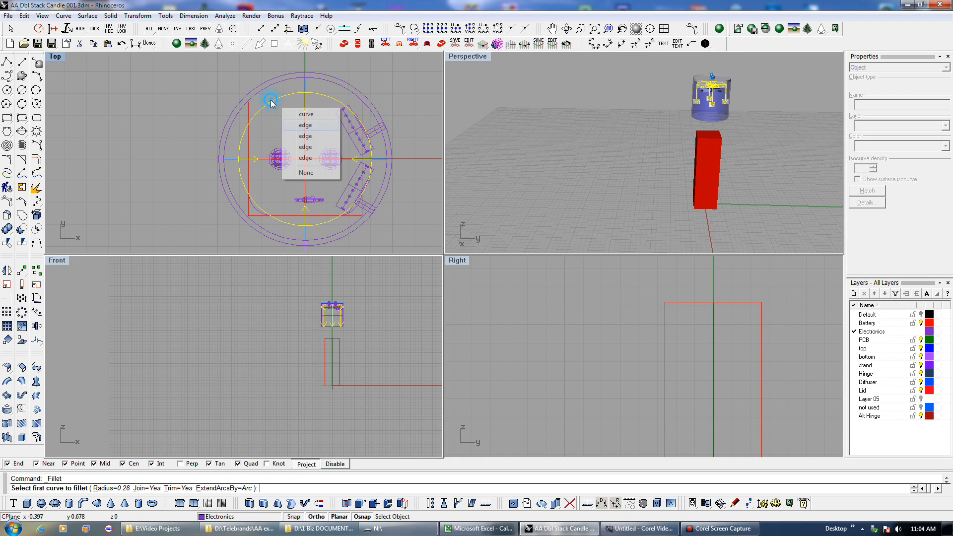
pyautogui.click(297, 115)
pyautogui.click(248, 128)
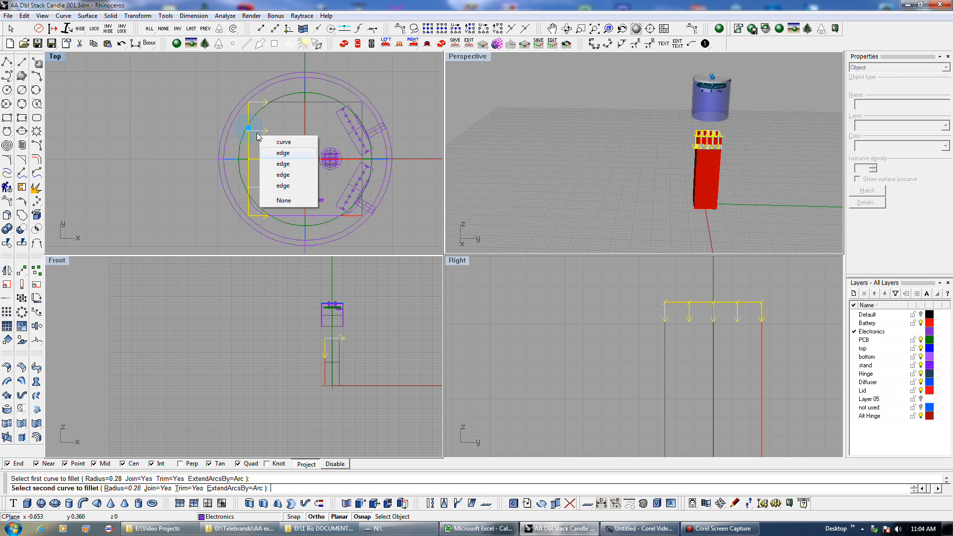
pyautogui.click(283, 142)
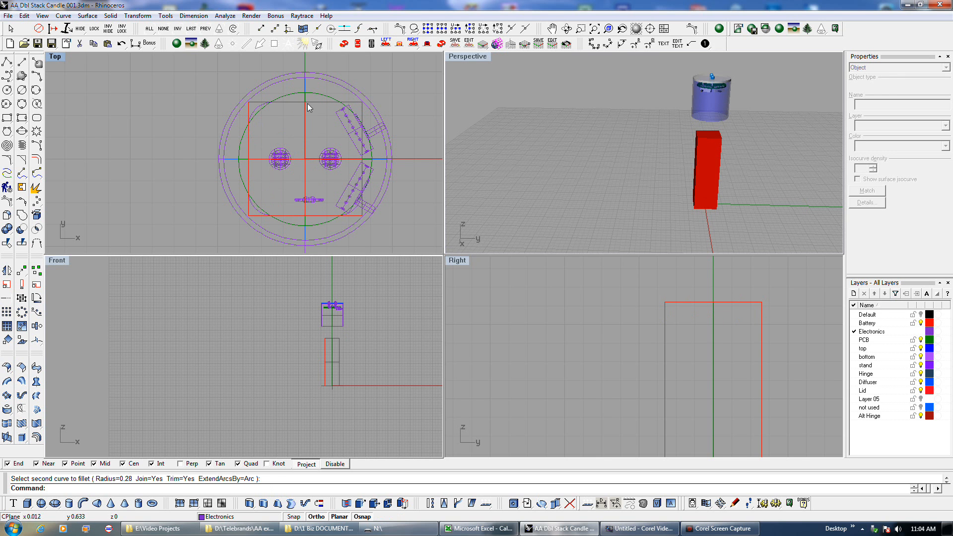
# Fillet the upper-right corner of the rectangle curve with the same 0.28 radius.
pyautogui.press('Return')
pyautogui.click(350, 111)
pyautogui.click(363, 117)
pyautogui.click(363, 130)
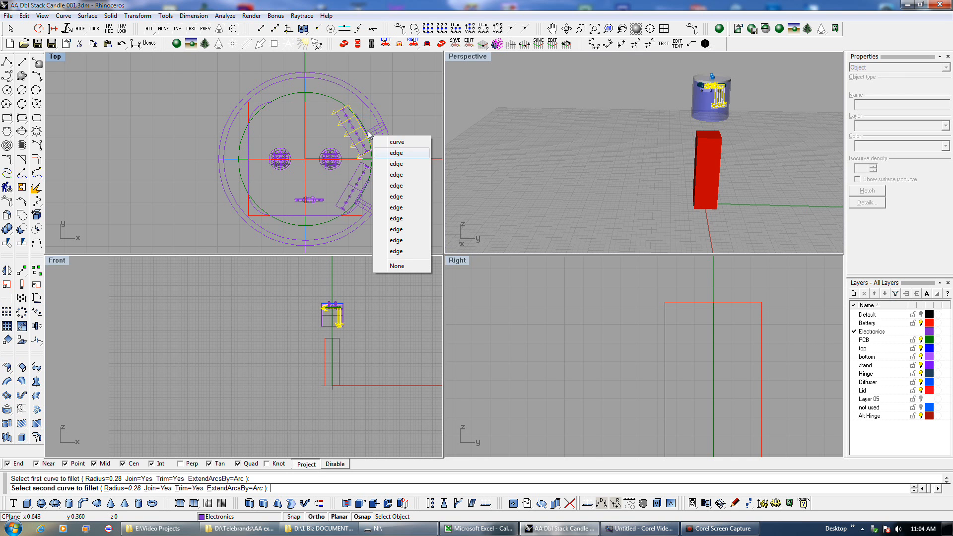
pyautogui.click(392, 142)
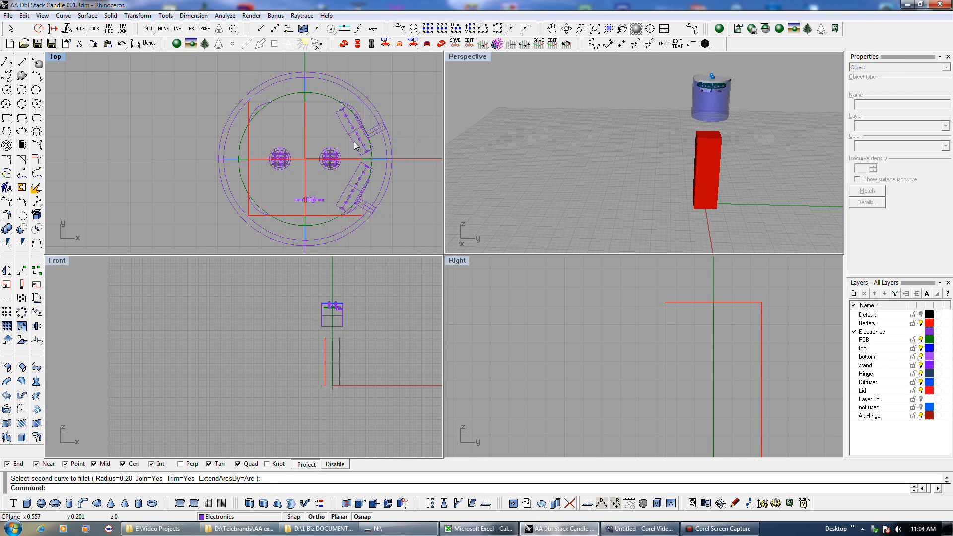
# Extrude the rounded rectangle upward as a capped solid to the height of the red battery block.
pyautogui.click(256, 112)
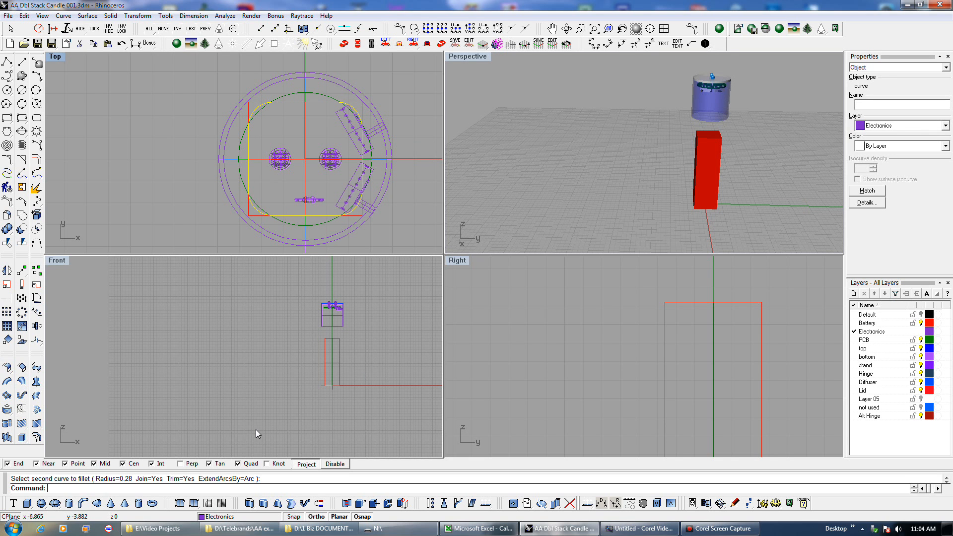
pyautogui.click(263, 502)
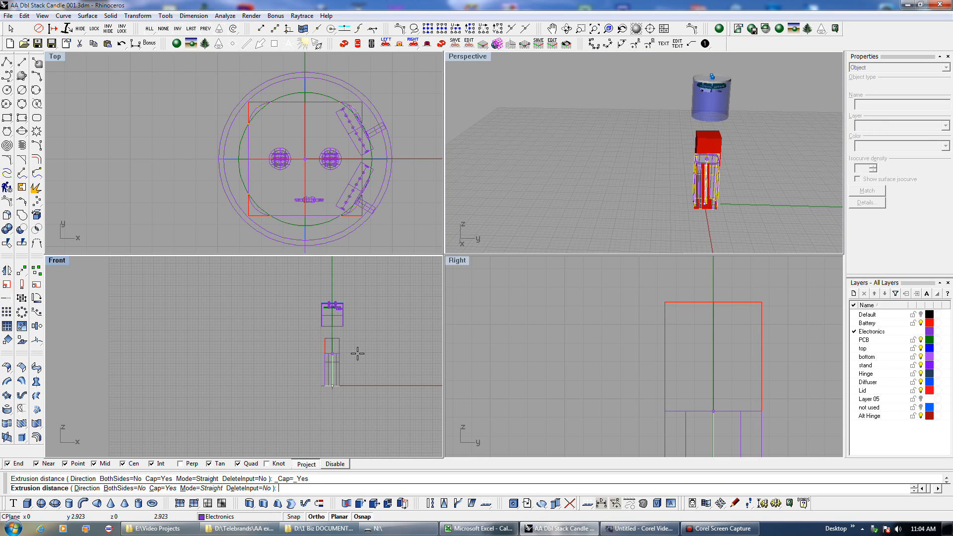
pyautogui.click(345, 341)
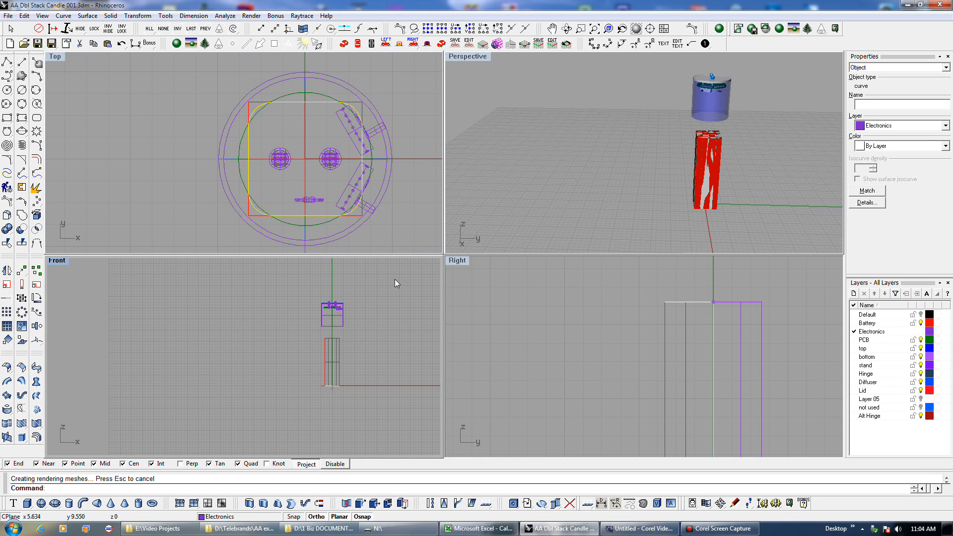
# Move the square-cornered battery block clear of the rounded solid, and match all the rounded solid's material properties to that block.
pyautogui.click(259, 216)
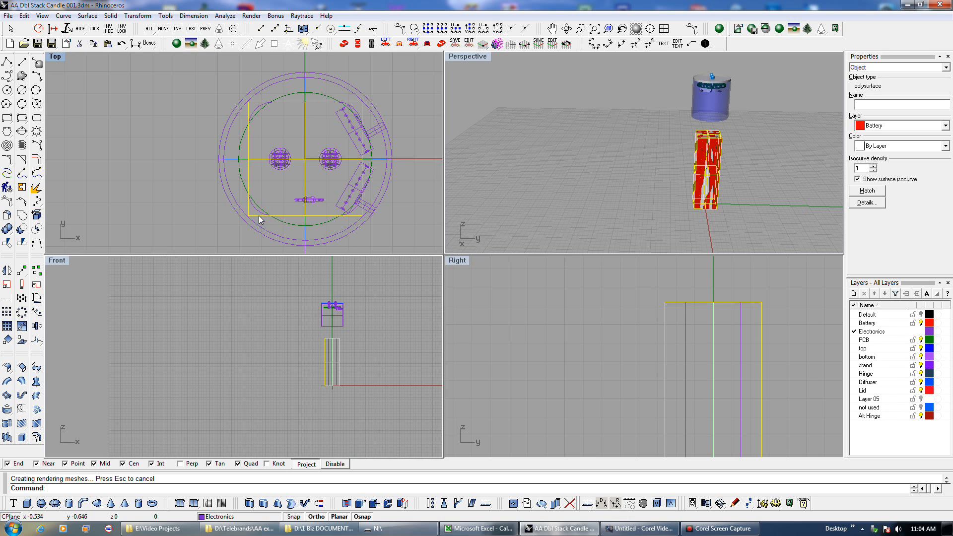
pyautogui.moveTo(258, 216); pyautogui.dragTo(72, 215)
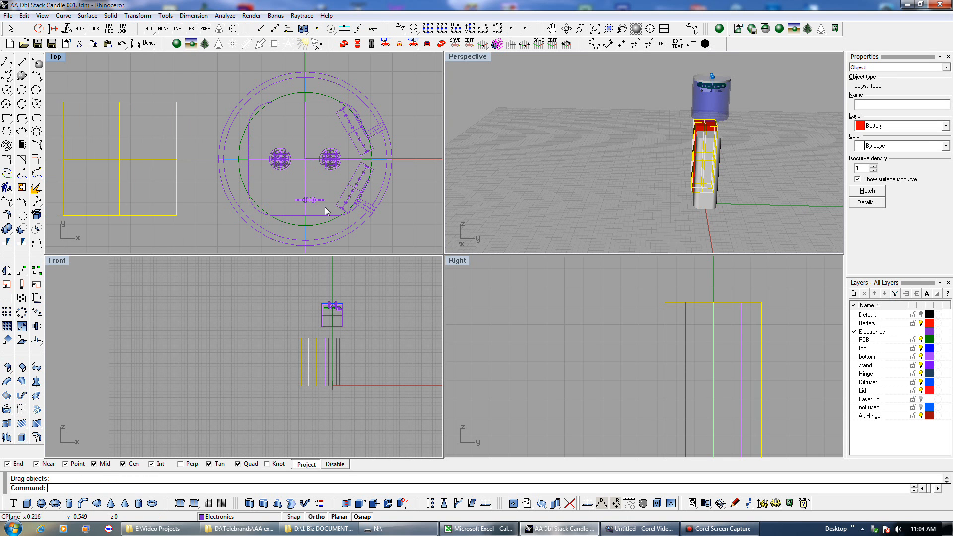
pyautogui.click(717, 201)
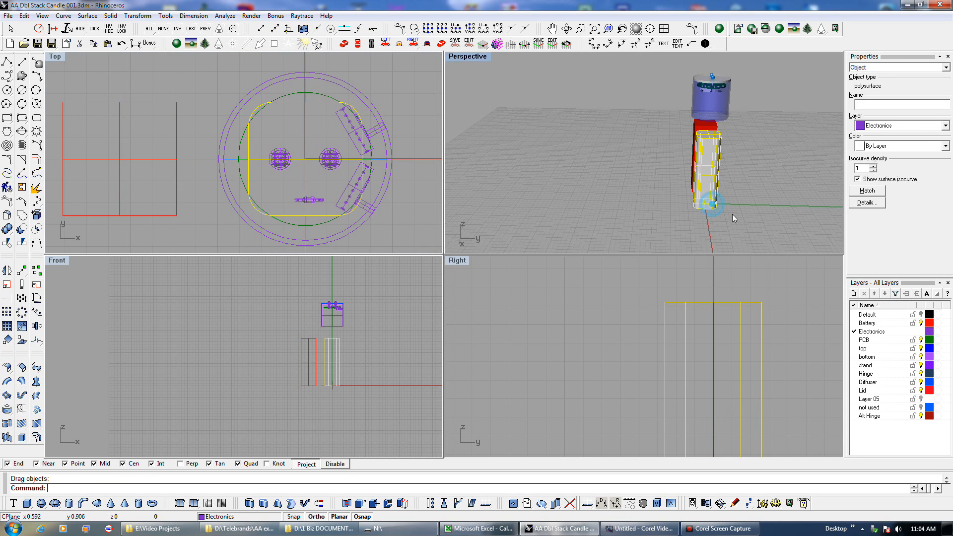
pyautogui.click(879, 67)
pyautogui.click(879, 82)
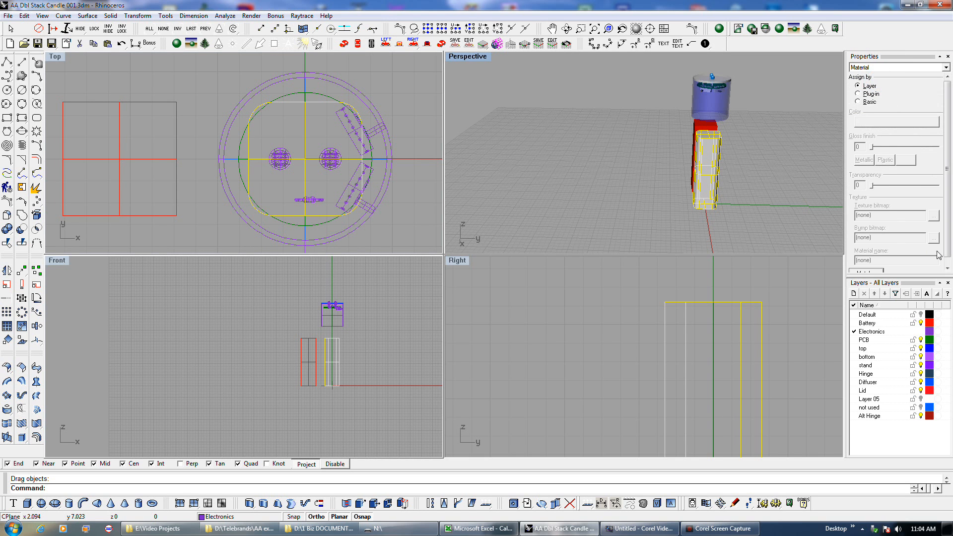
pyautogui.click(947, 268)
pyautogui.click(863, 267)
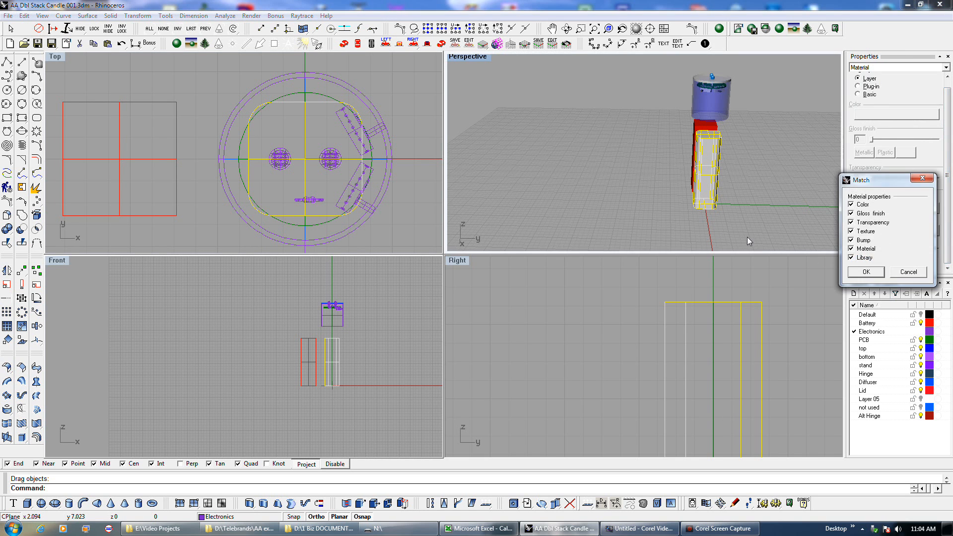
pyautogui.click(864, 271)
pyautogui.click(707, 126)
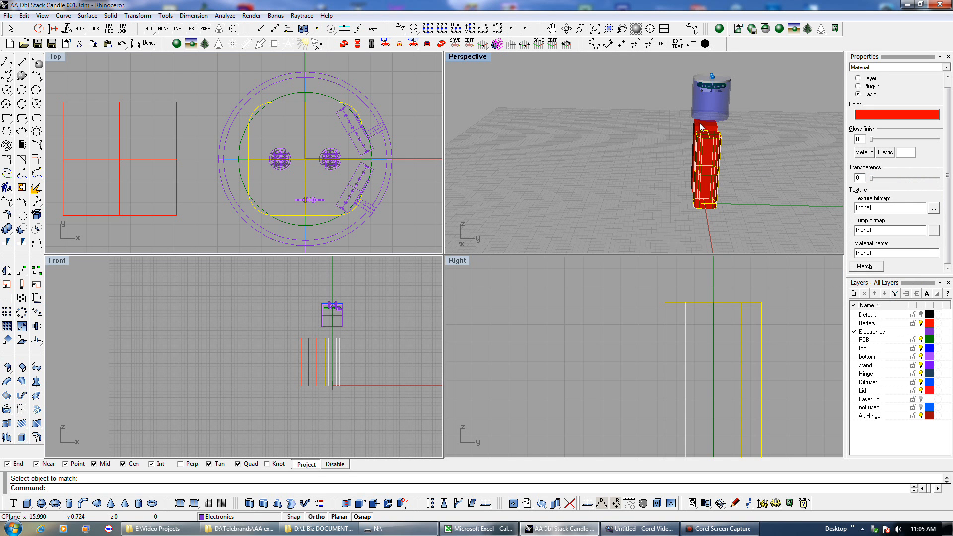
# Delete the original square-cornered battery block beside the rounded solid.
pyautogui.click(704, 127)
pyautogui.click(743, 137)
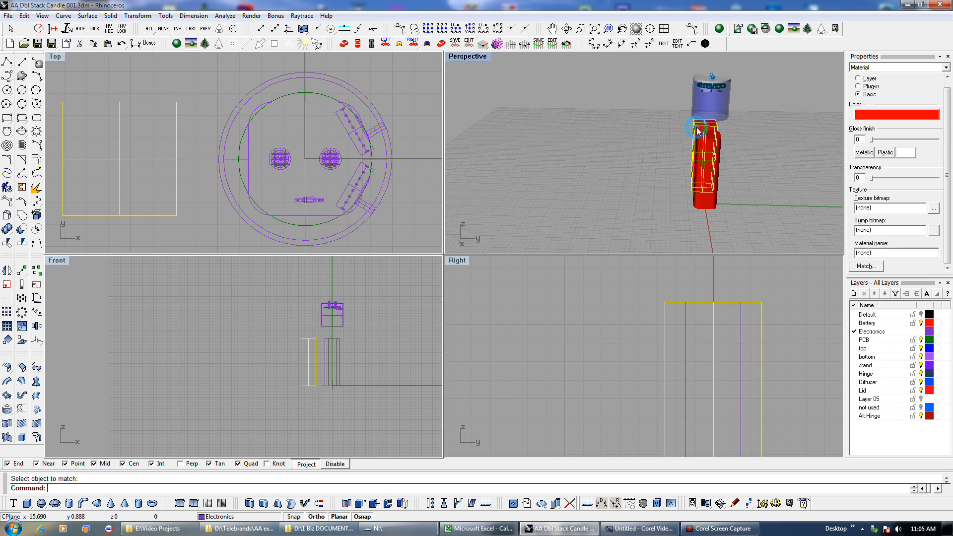
pyautogui.press('Delete')
# Assign the rounded battery solid to the Battery layer and clear the selection.
pyautogui.click(710, 148)
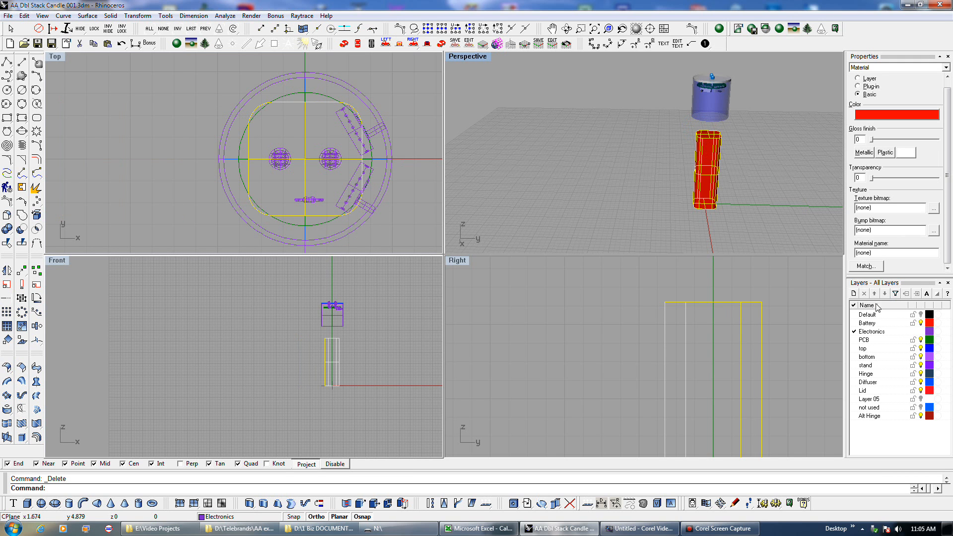
pyautogui.click(885, 323)
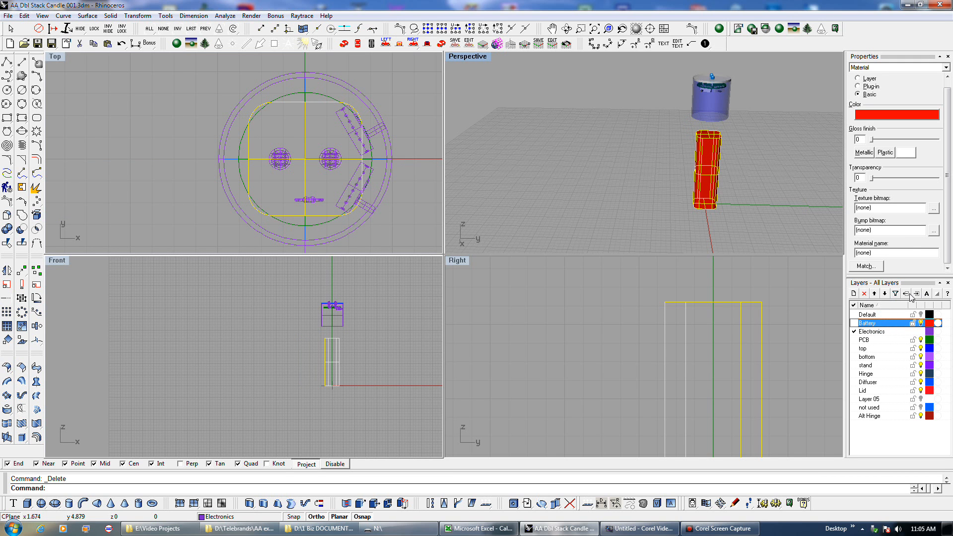
pyautogui.press('Escape')
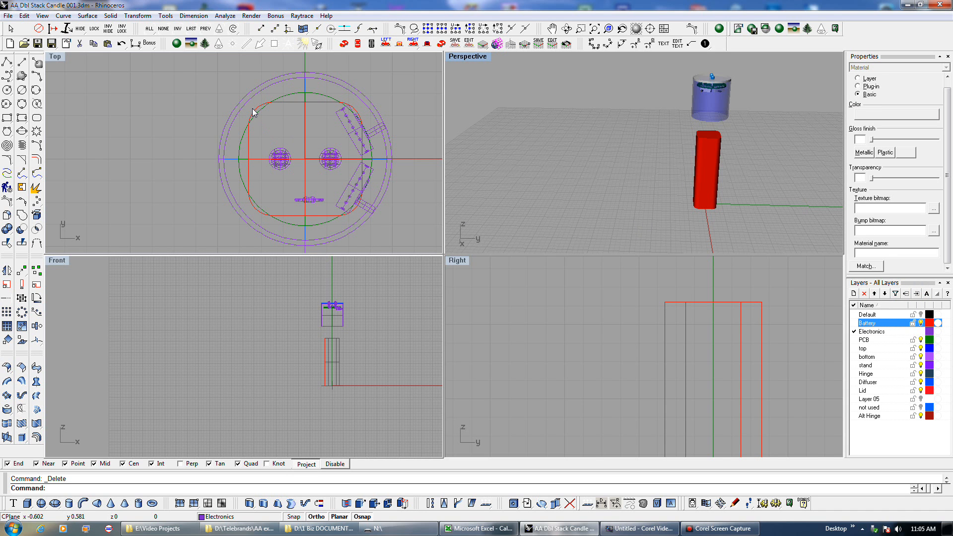
# Undo the rounded battery solid's layer change.
pyautogui.click(194, 126)
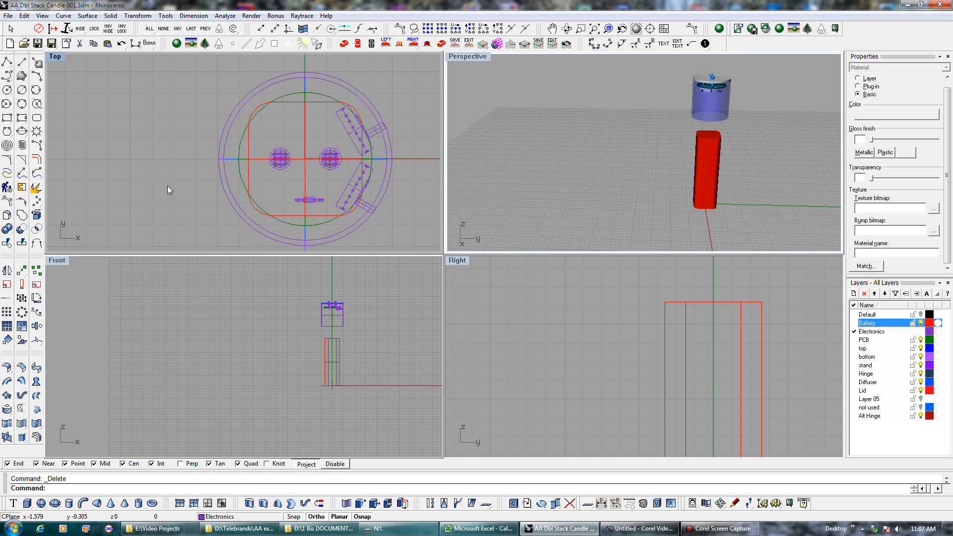
pyautogui.hotkey('ctrl', 'z')
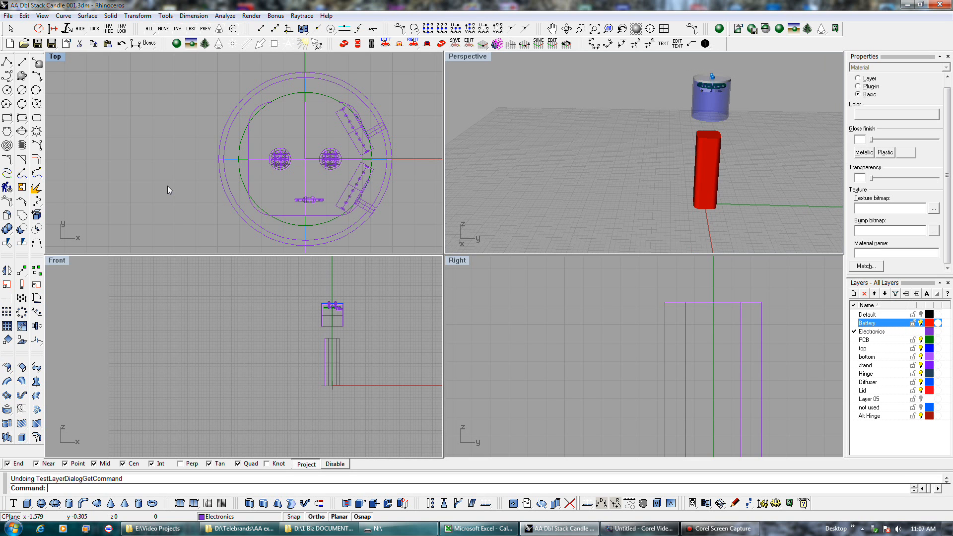
# Undo the rounded battery solid and its corner fillets, back to the square-cornered block and outline, and clear the selection.
pyautogui.hotkey('ctrl', 'z')
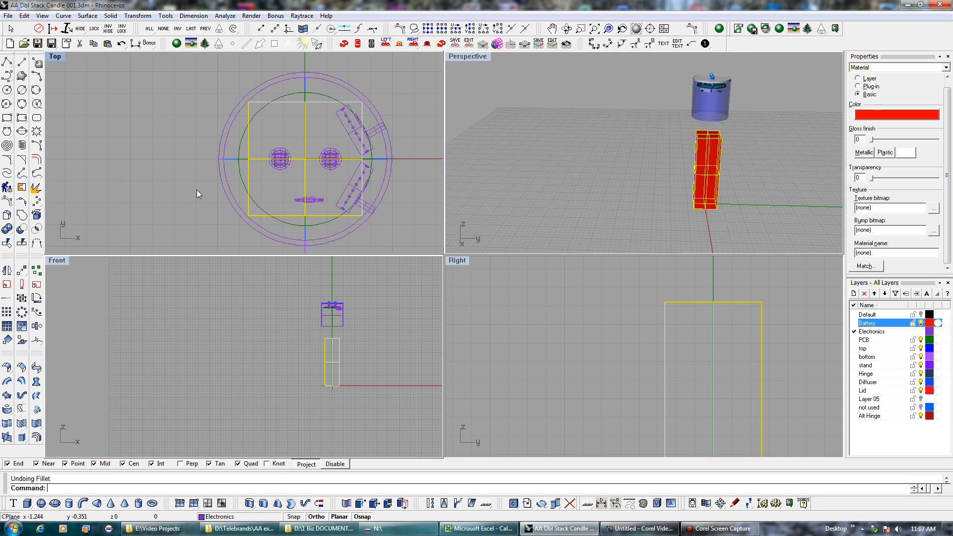
pyautogui.click(253, 182)
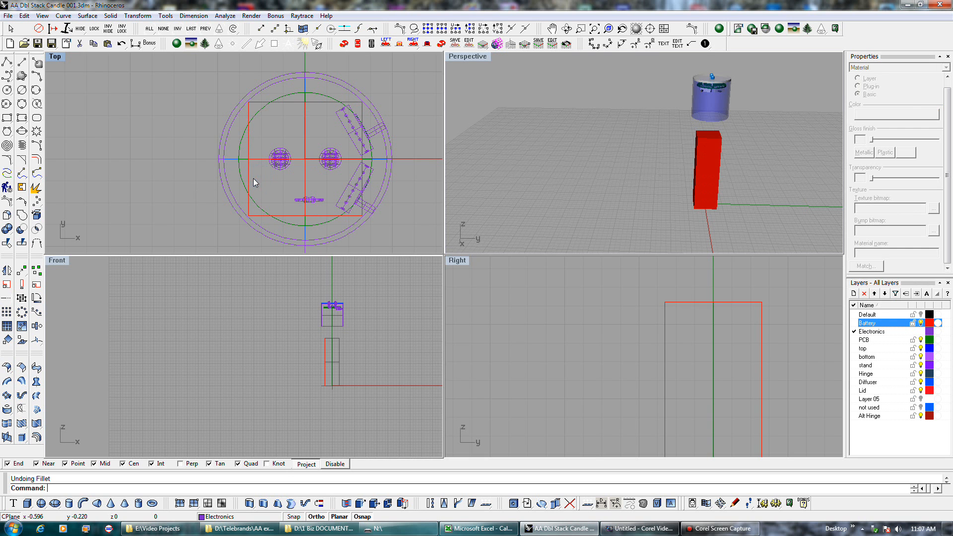
pyautogui.click(253, 182)
pyautogui.click(278, 192)
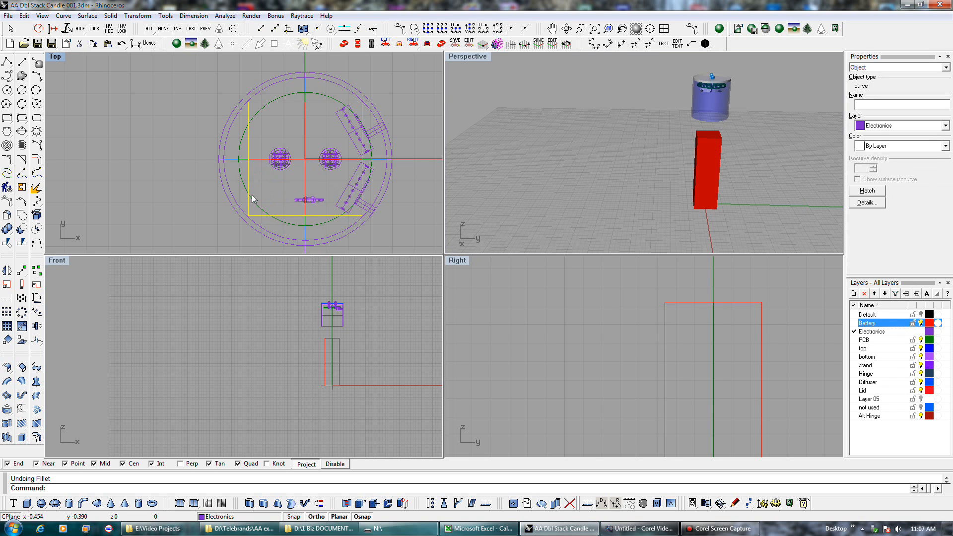
pyautogui.click(34, 285)
pyautogui.click(248, 158)
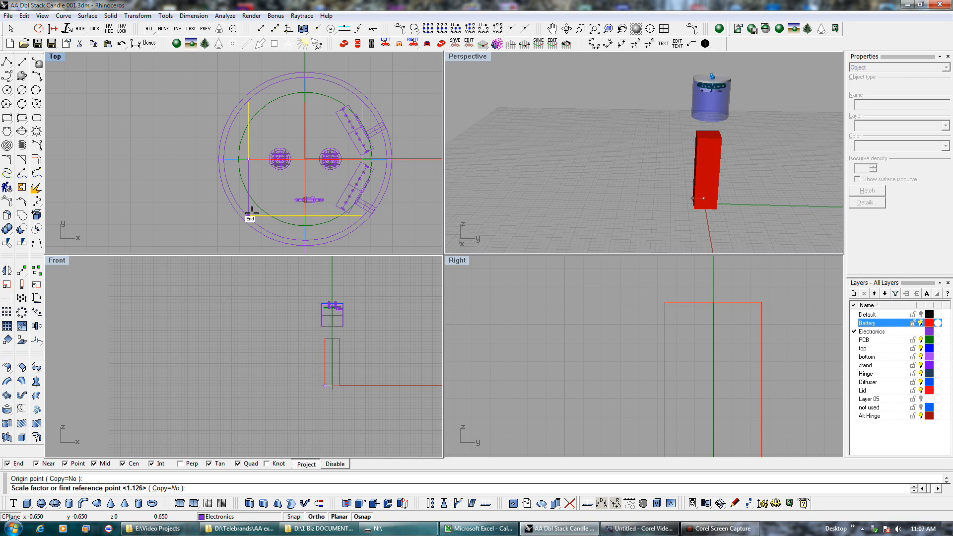
pyautogui.click(252, 213)
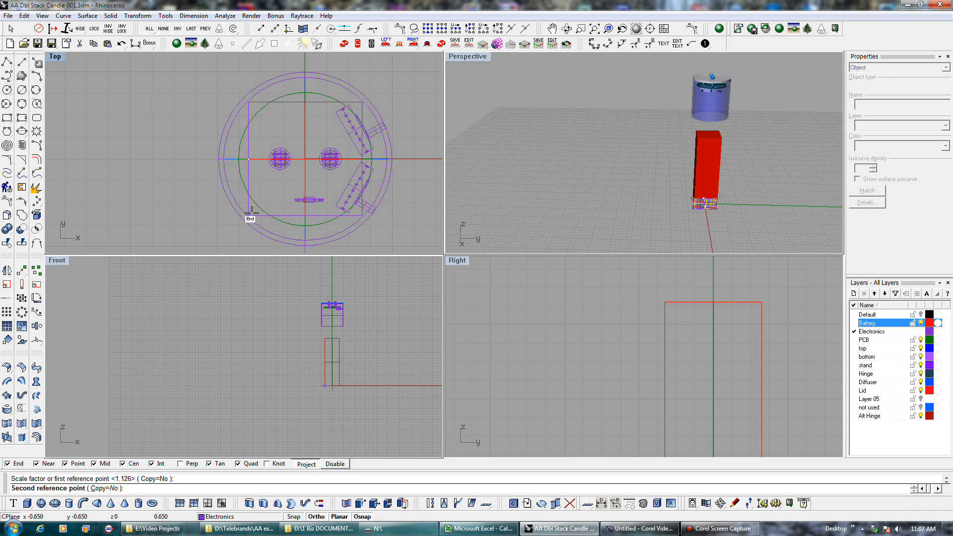
pyautogui.click(252, 211)
# Draw a closed polyline rectangle 1.162 wide and 1.252 high beside the candle circles in the Top view.
pyautogui.click(7, 61)
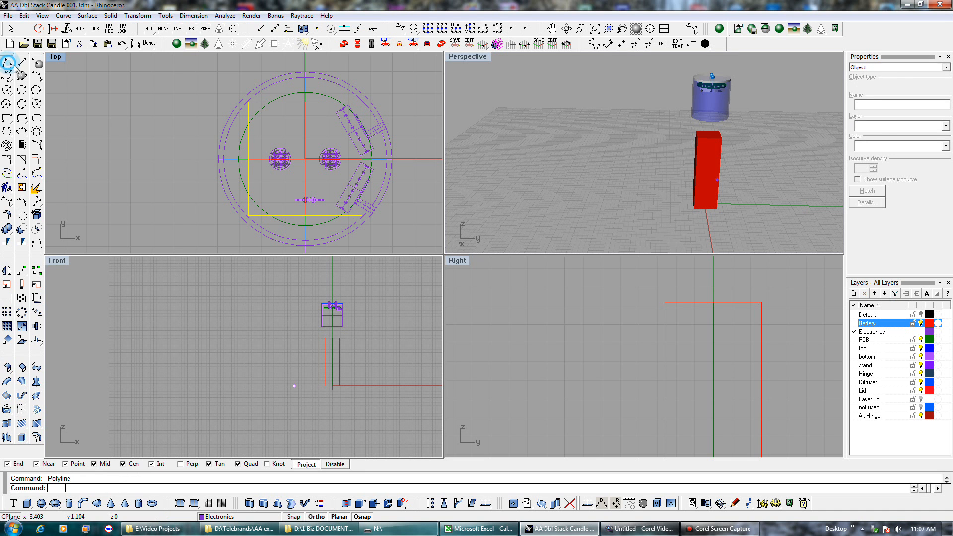
pyautogui.click(94, 199)
pyautogui.write('1')
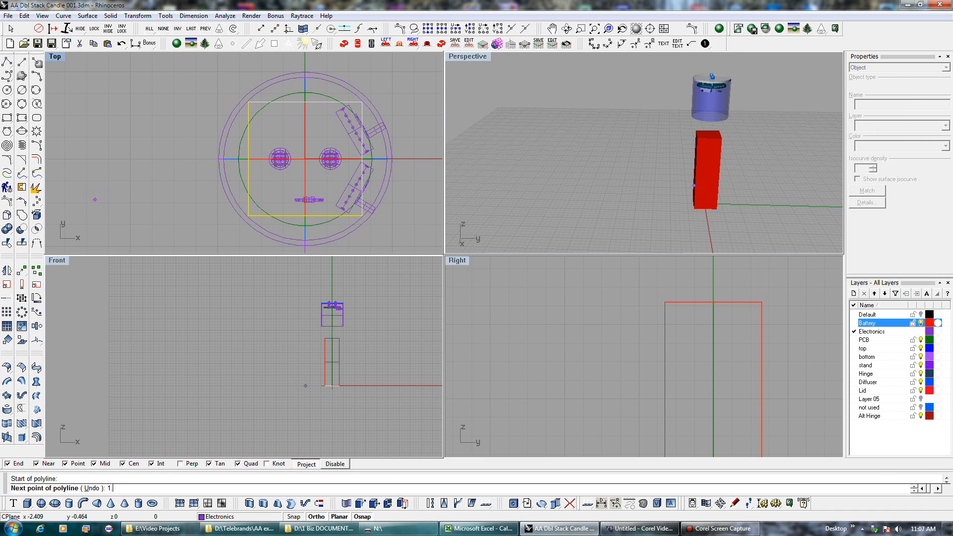
pyautogui.write('.162')
pyautogui.press('Return')
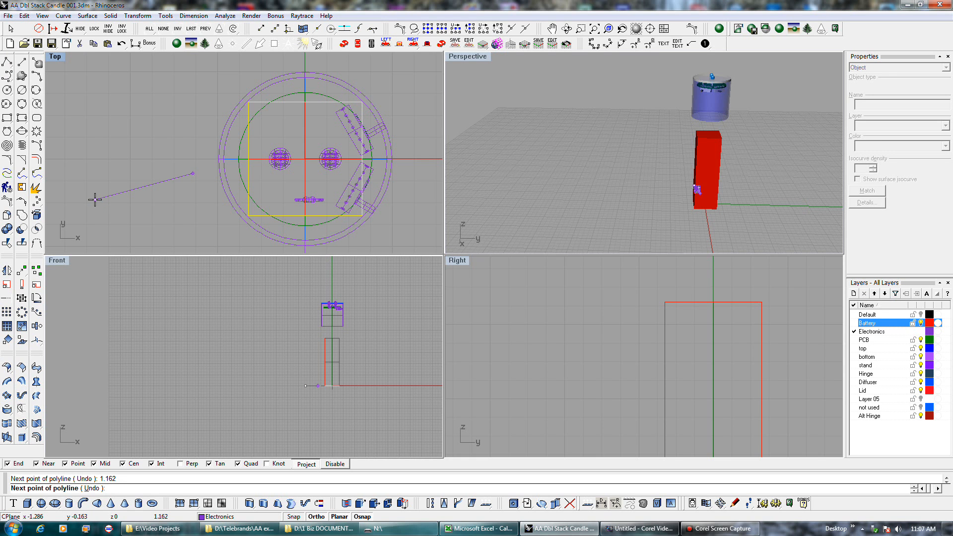
pyautogui.click(135, 204)
pyautogui.write('1.25')
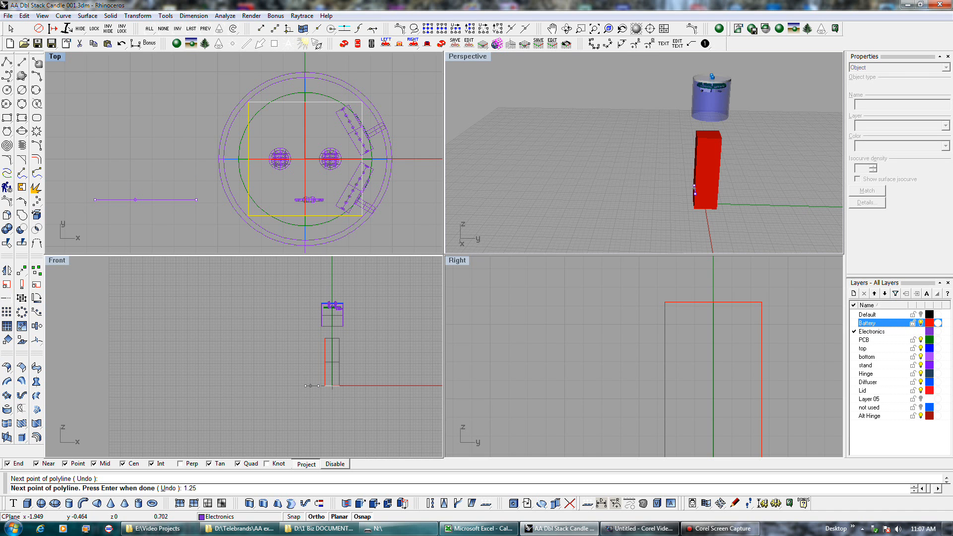
pyautogui.write('2')
pyautogui.press('Return')
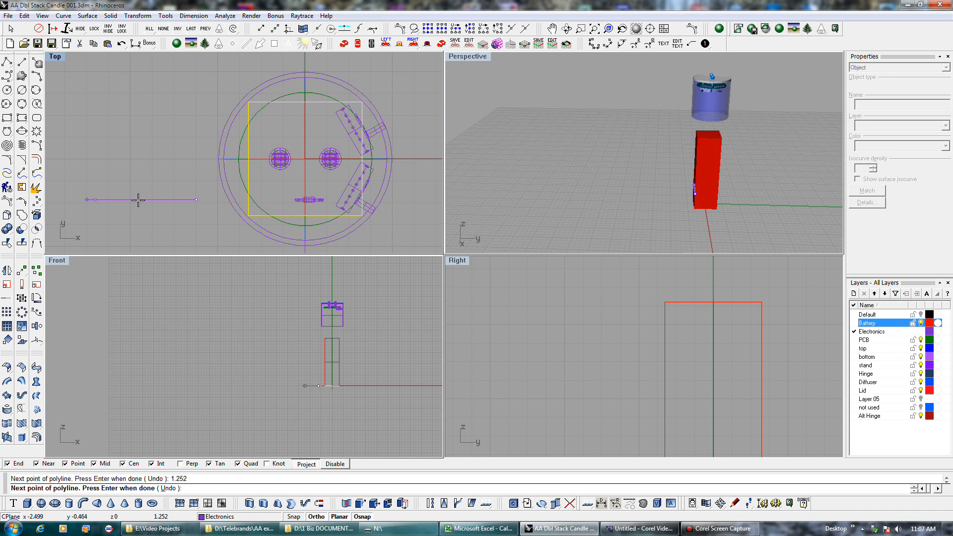
pyautogui.click(191, 108)
pyautogui.write('1.6')
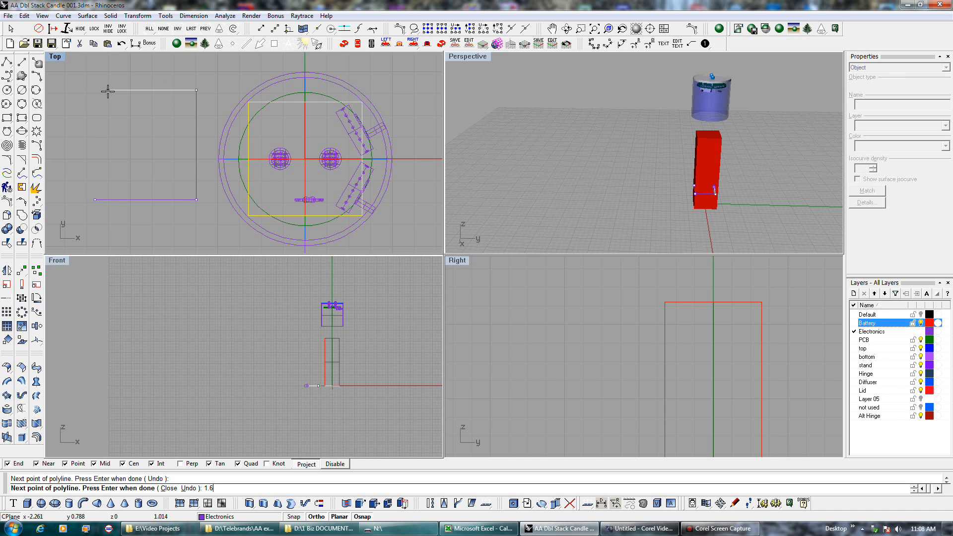
pyautogui.click(99, 197)
pyautogui.click(99, 197)
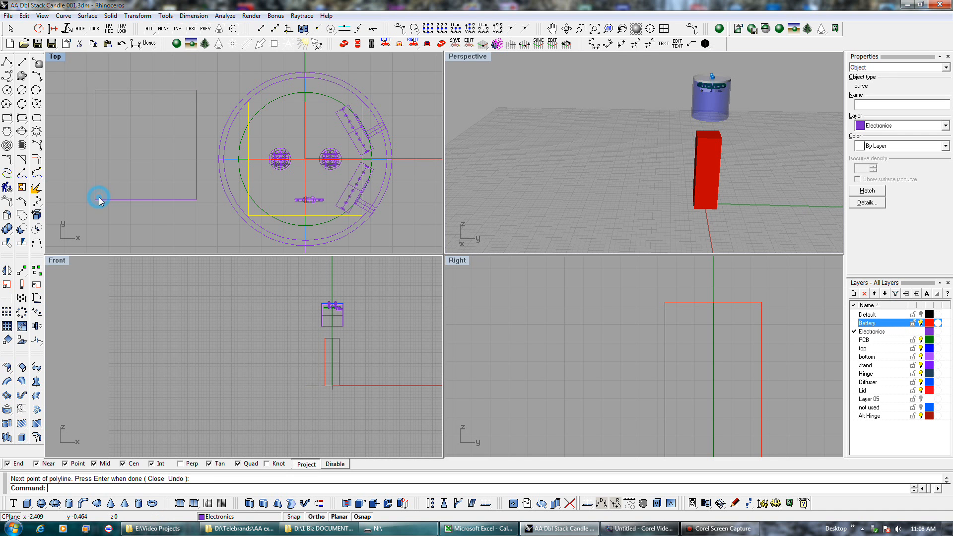
# Fillet all four corners of the new rectangle with a radius of 0.31.
pyautogui.click(130, 198)
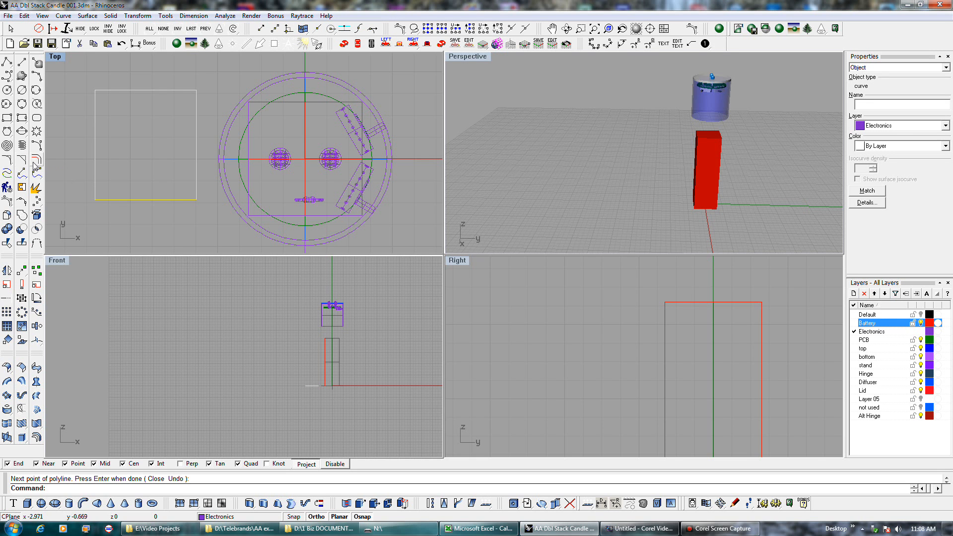
pyautogui.click(7, 162)
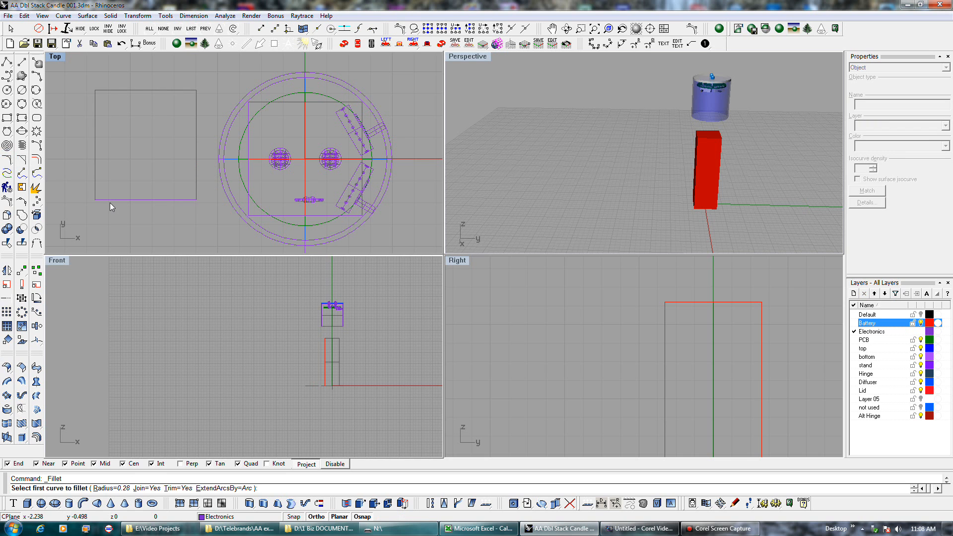
pyautogui.write('.31')
pyautogui.press('Return')
pyautogui.click(94, 123)
pyautogui.click(130, 90)
pyautogui.rightClick(144, 91)
pyautogui.click(146, 92)
pyautogui.click(194, 129)
pyautogui.rightClick(195, 129)
pyautogui.click(195, 129)
pyautogui.click(158, 199)
pyautogui.rightClick(149, 196)
pyautogui.click(139, 199)
pyautogui.click(94, 148)
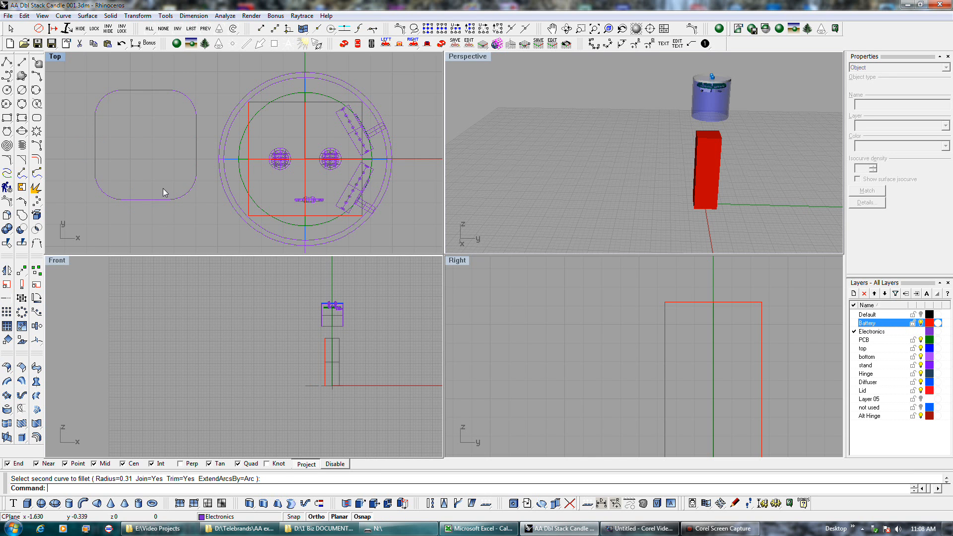
# Try to move the rounded outline by its midpoint to the midpoint between the battery block's opposite corners, and undo the move.
pyautogui.click(97, 132)
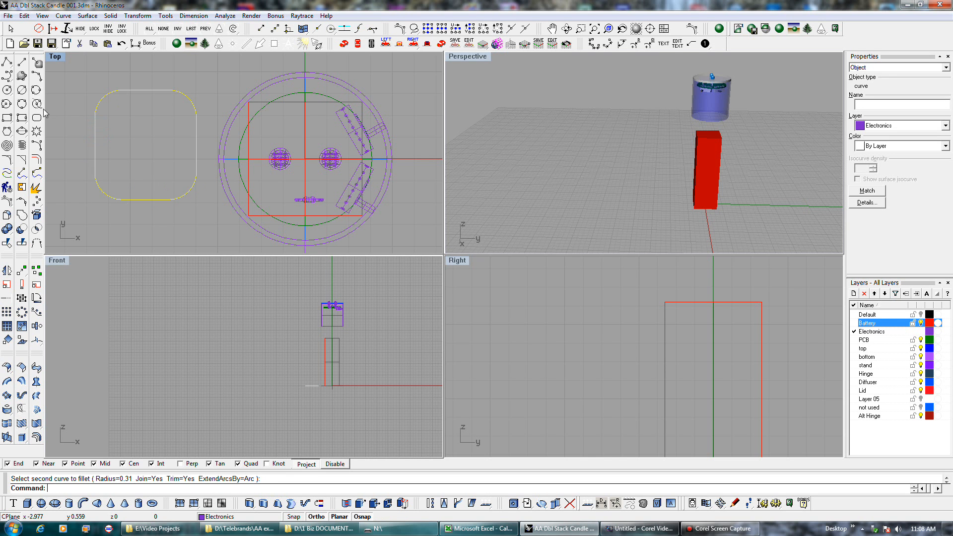
pyautogui.click(22, 270)
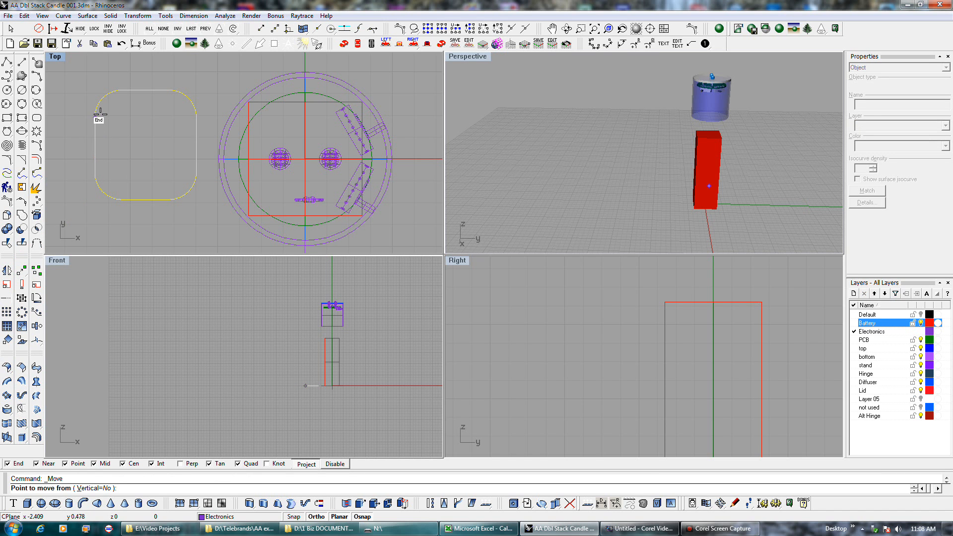
pyautogui.click(275, 29)
pyautogui.click(172, 85)
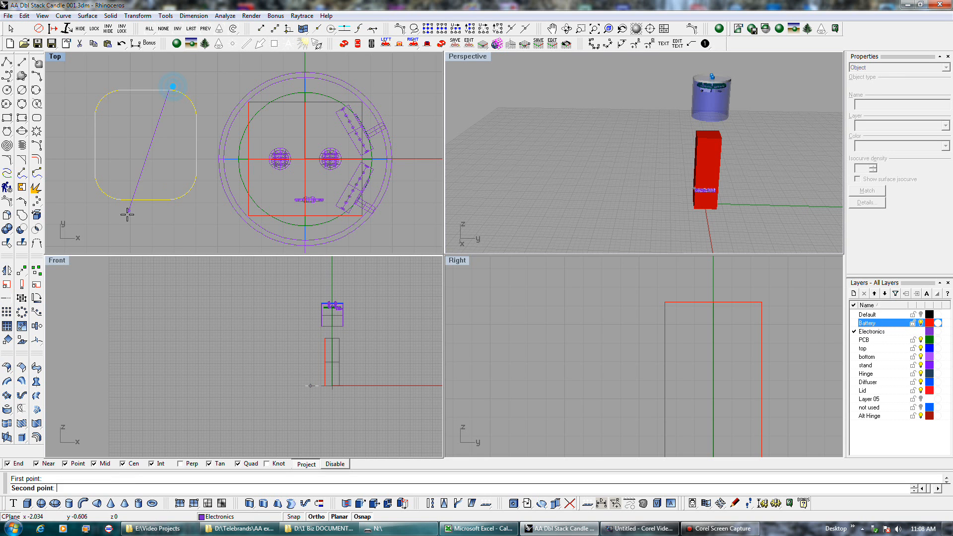
pyautogui.click(116, 199)
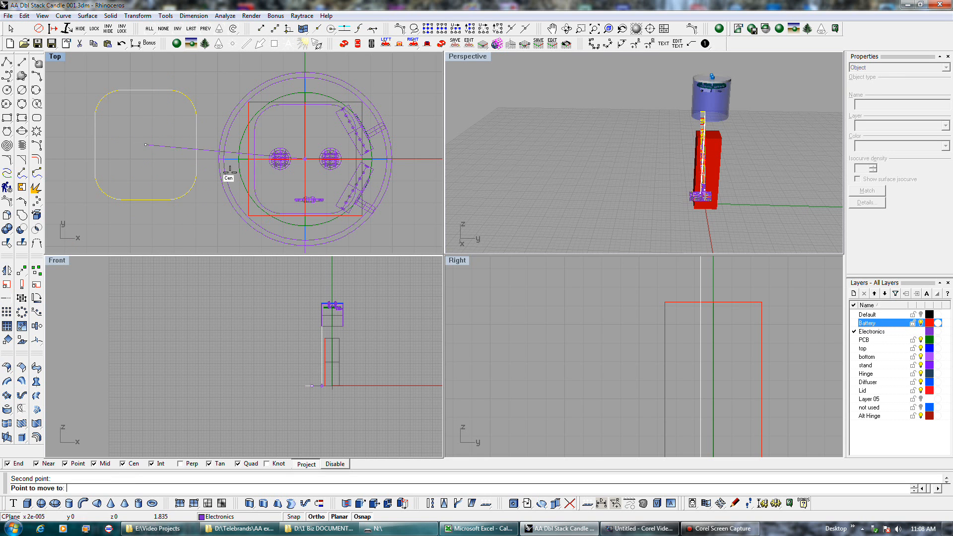
pyautogui.click(275, 29)
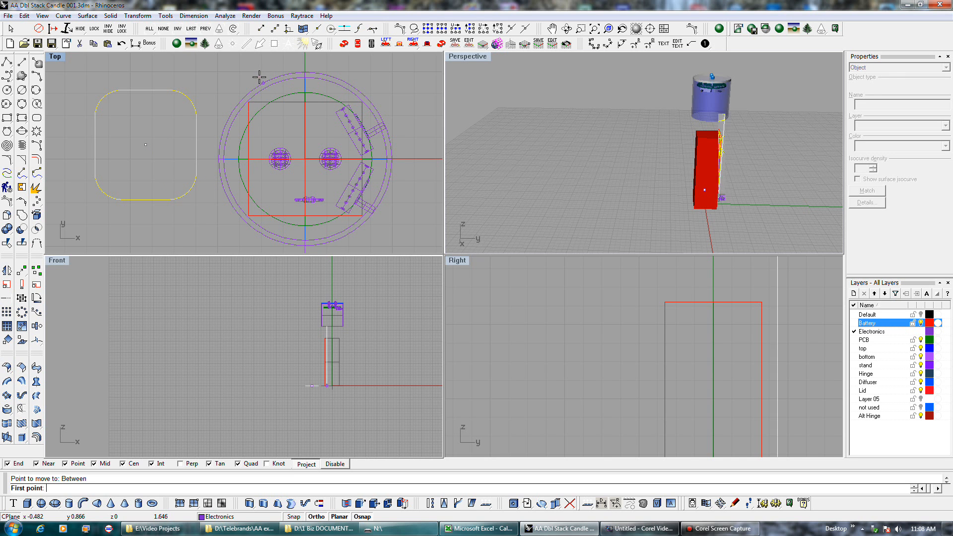
pyautogui.click(248, 102)
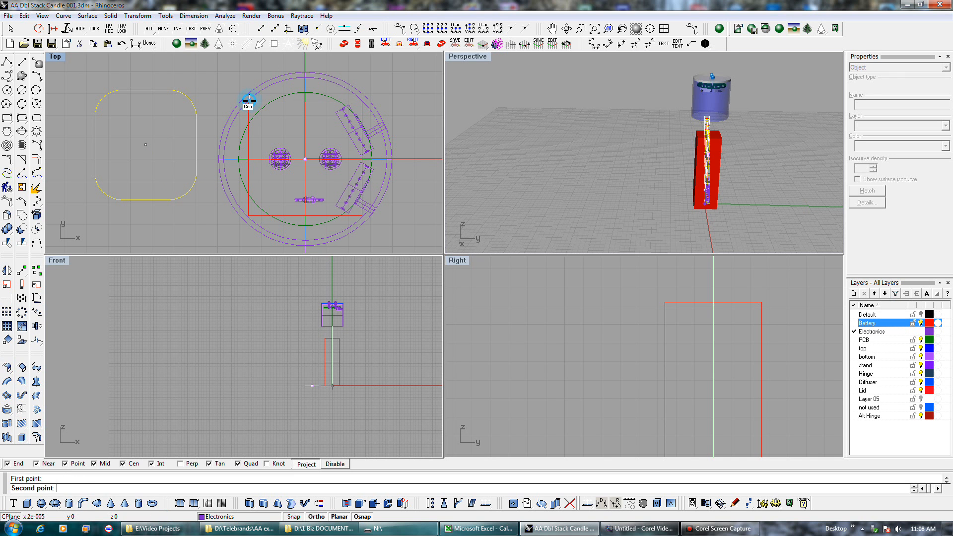
pyautogui.click(362, 215)
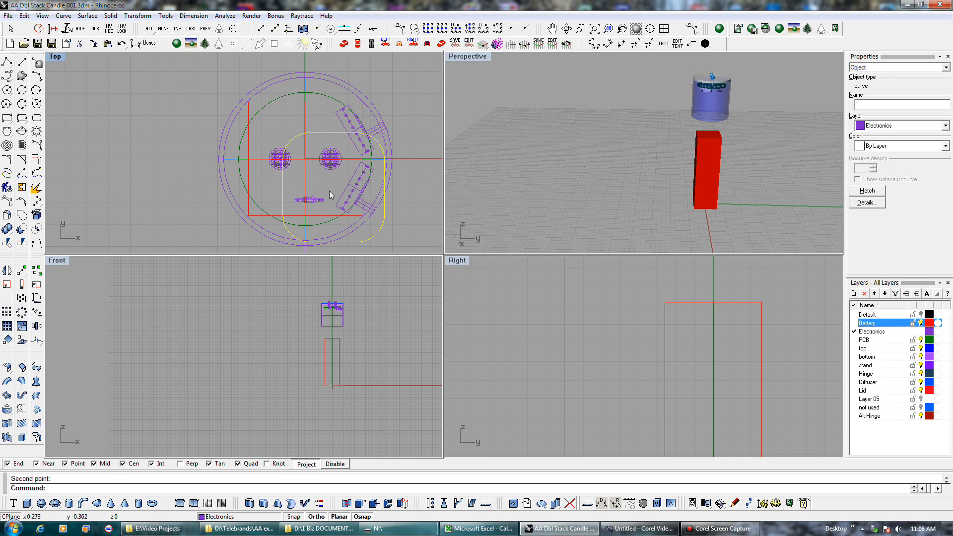
pyautogui.rightClick(373, 224)
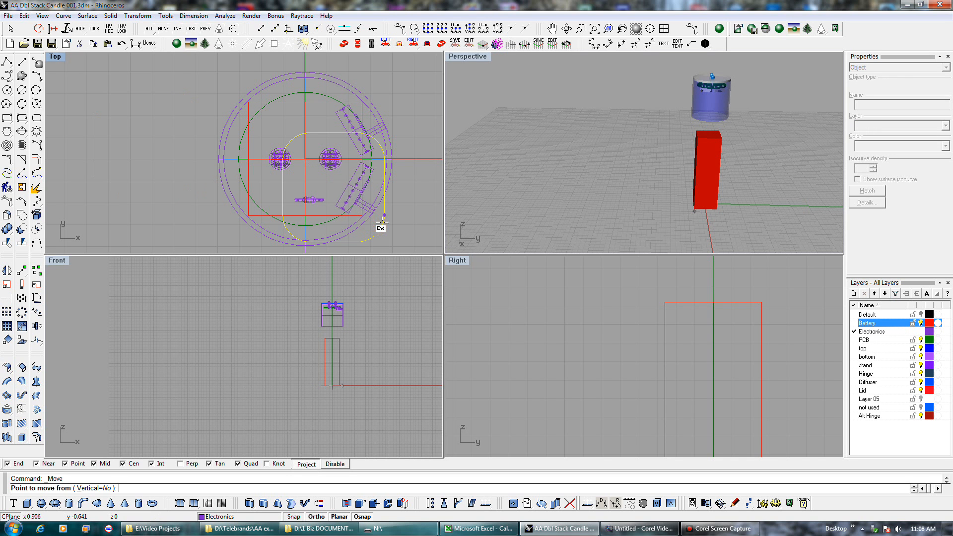
pyautogui.hotkey('ctrl', 'z')
# Move the rounded outline from the midpoint between its opposite corner ends to the common centre of the candle circles.
pyautogui.click(275, 28)
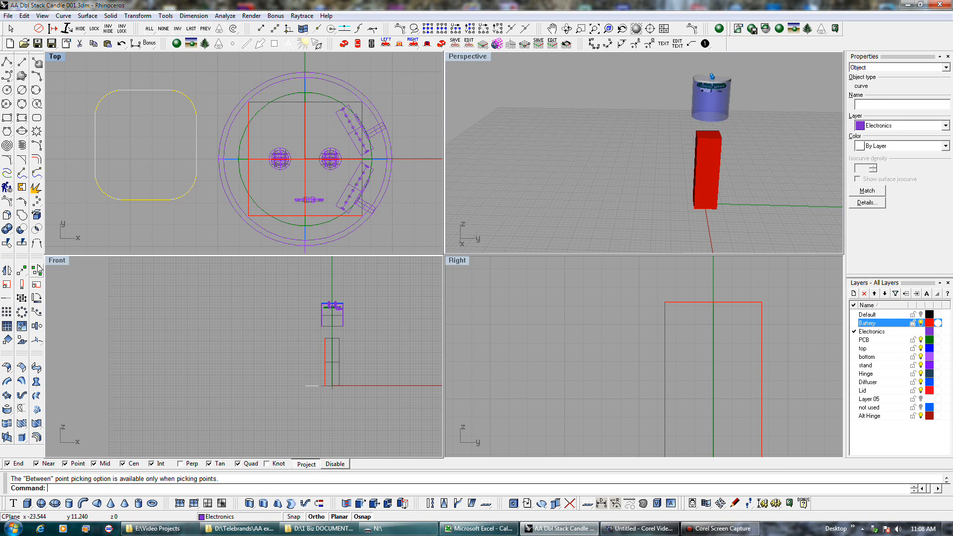
pyautogui.click(22, 269)
pyautogui.click(275, 29)
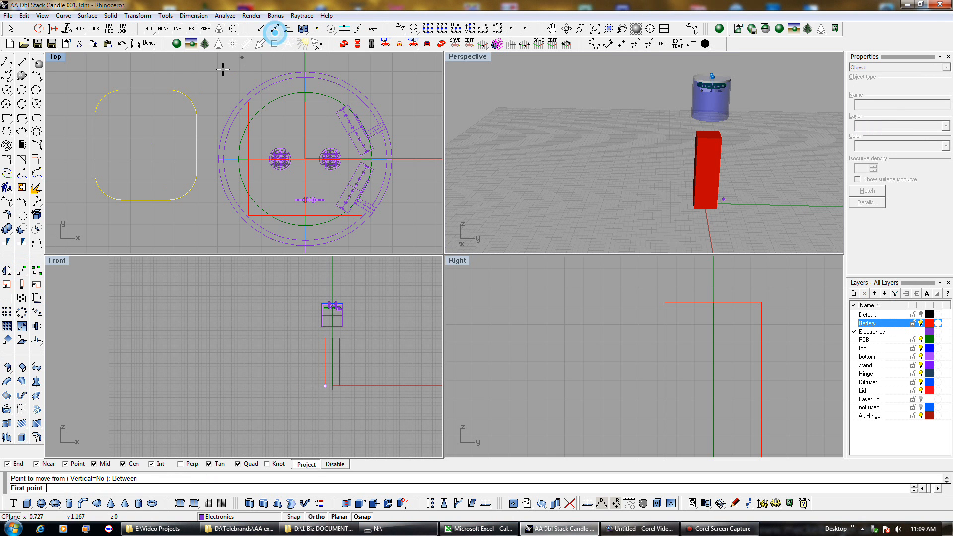
pyautogui.click(169, 92)
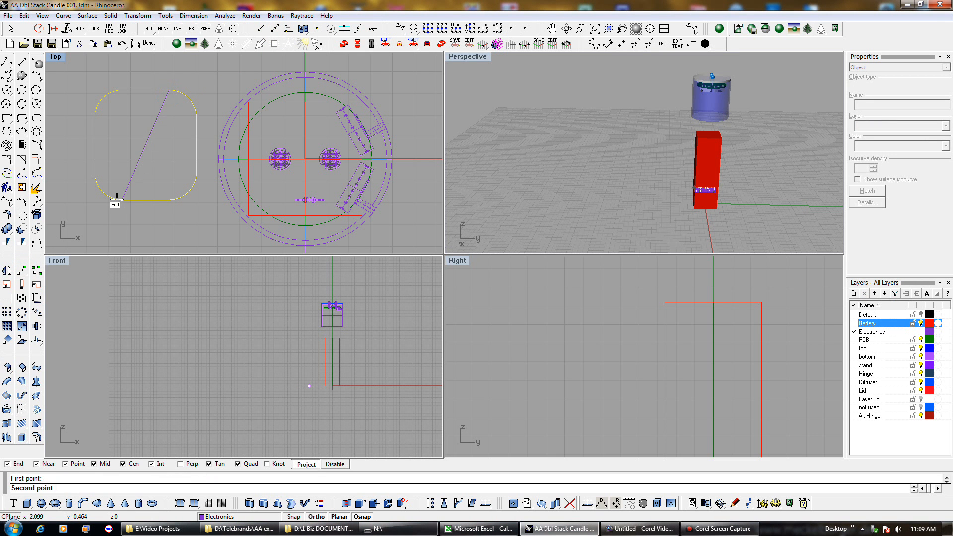
pyautogui.click(113, 204)
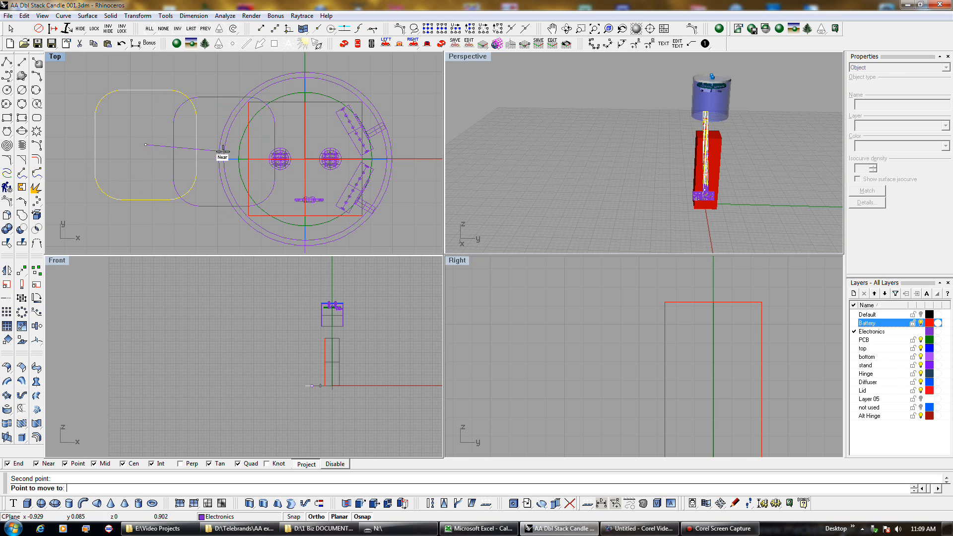
pyautogui.click(228, 147)
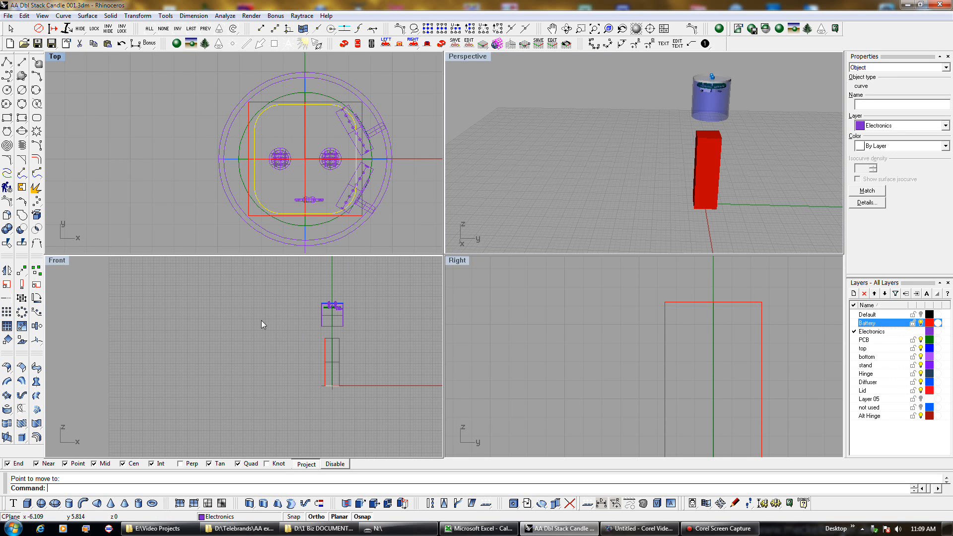
# Extrude the rounded outline into a capped solid up to the battery block's top, and delete the old square outline curve.
pyautogui.click(249, 503)
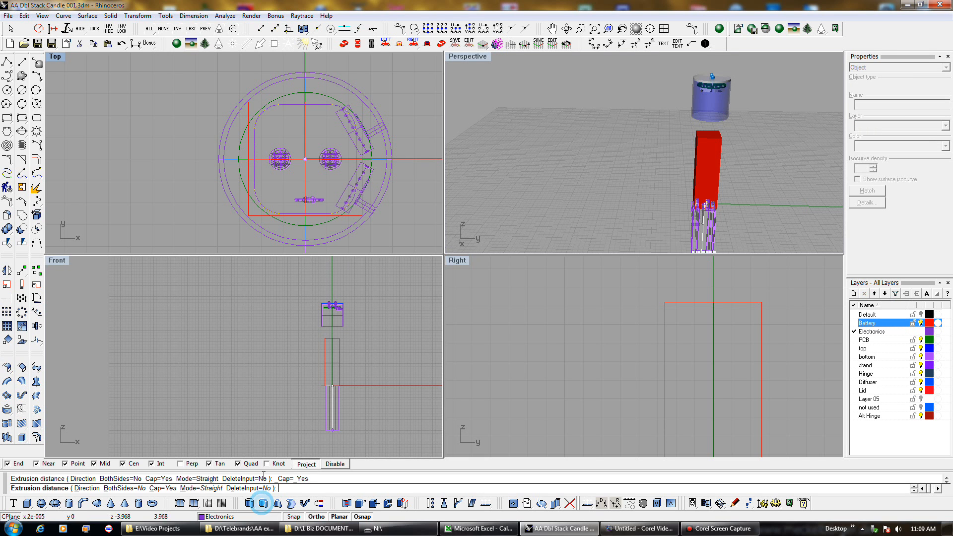
pyautogui.click(331, 335)
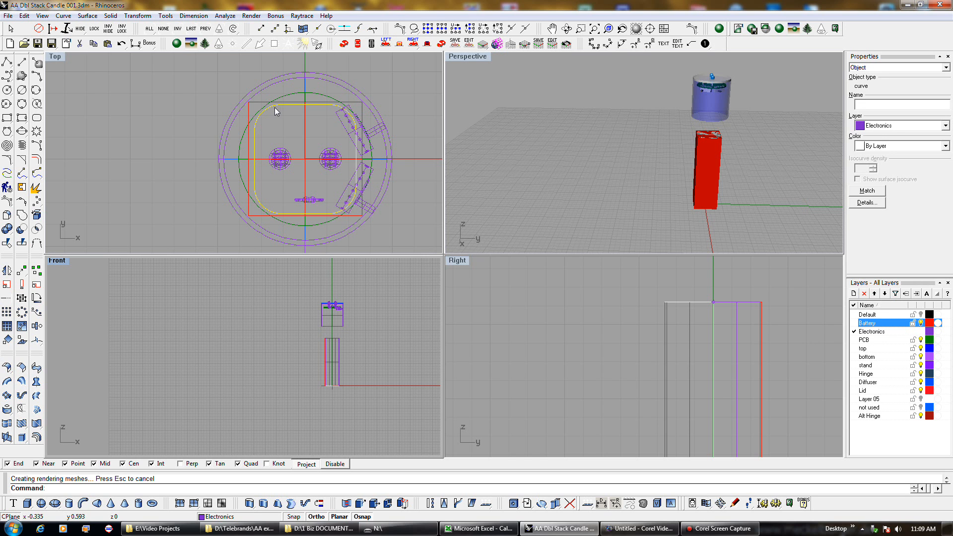
pyautogui.click(259, 103)
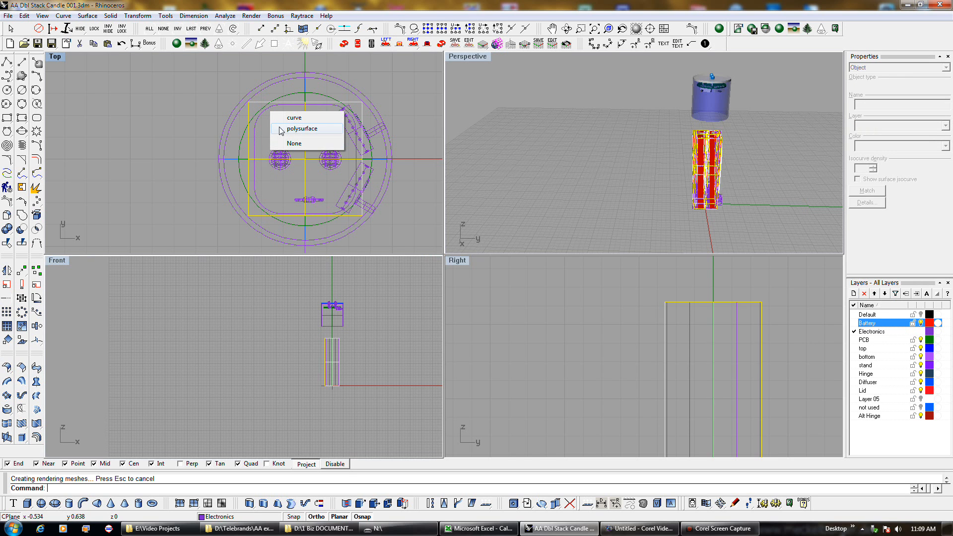
pyautogui.click(293, 118)
pyautogui.press('Delete')
# Nudge the red square-cornered battery block clear of the new rounded solid.
pyautogui.click(258, 102)
pyautogui.hotkey('alt', 'Up')
pyautogui.hotkey('alt', 'Up')
pyautogui.hotkey('shift', 'alt', 'Up')
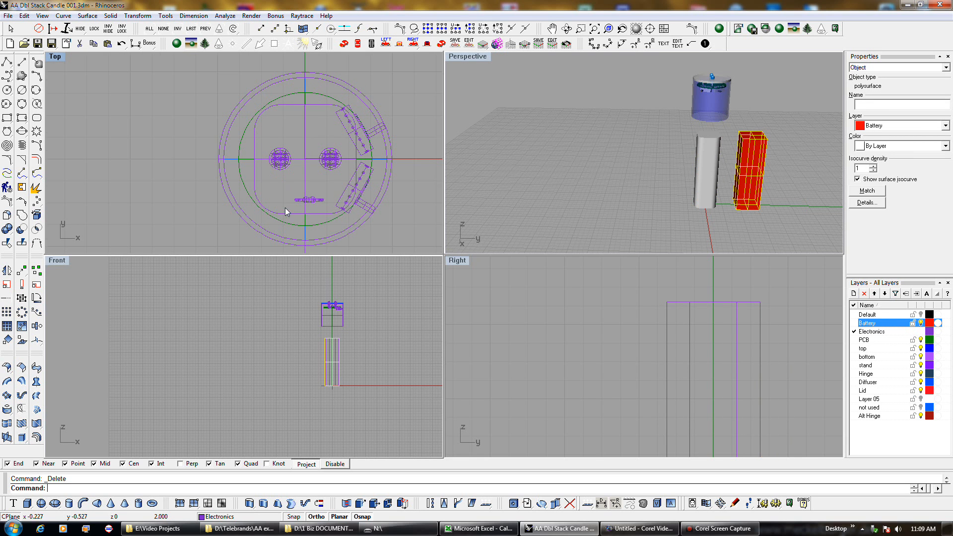
pyautogui.scroll(-3, 287, 201)
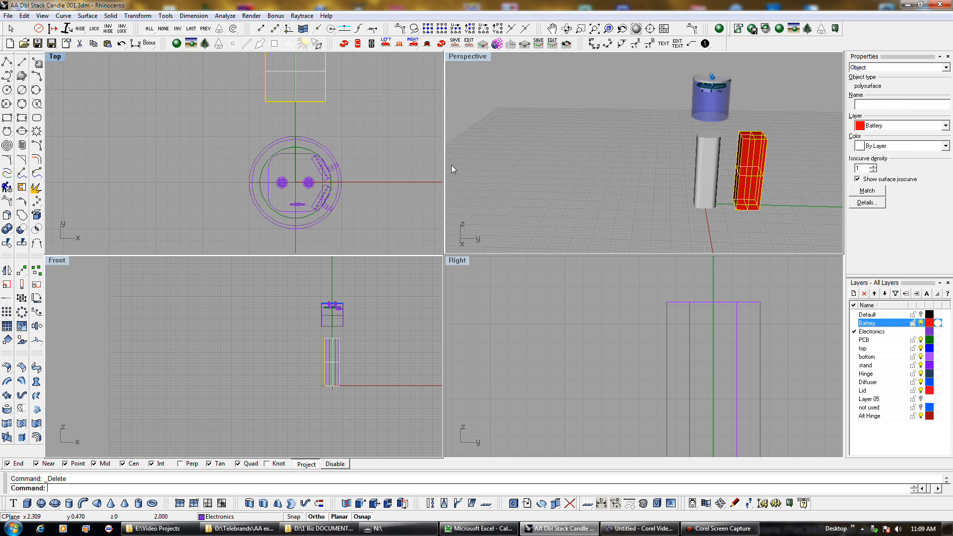
# Match the new rounded solid's object properties to the red square-cornered block so it joins the Battery layer.
pyautogui.click(700, 160)
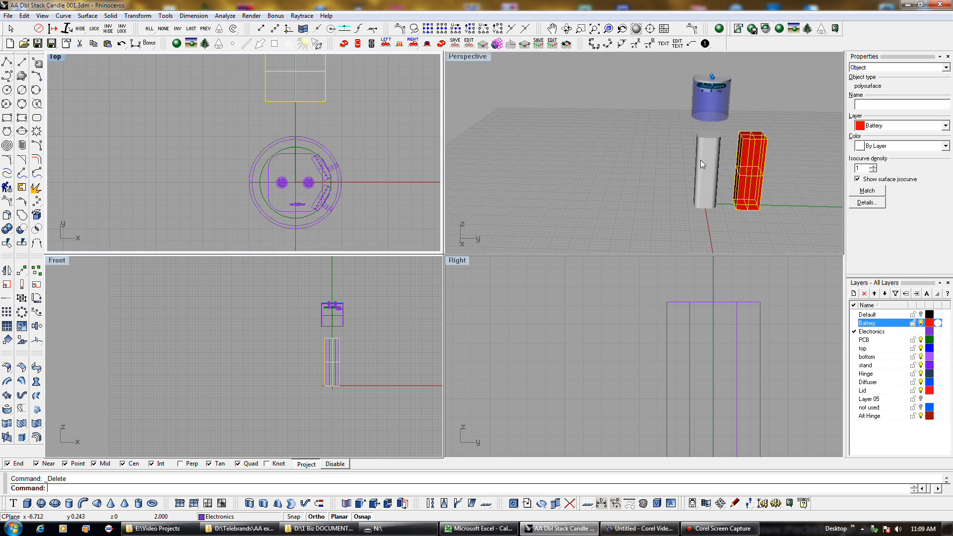
pyautogui.click(866, 192)
pyautogui.click(703, 250)
pyautogui.click(739, 182)
# Match the rounded solid's material to the red square-cornered block, and delete that old block.
pyautogui.click(876, 67)
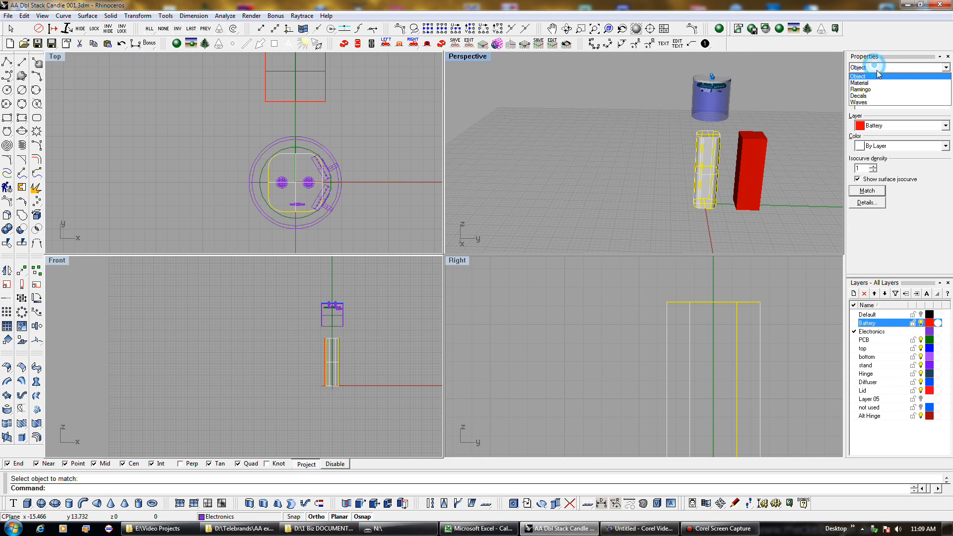
pyautogui.click(876, 82)
pyautogui.scroll(-1, 947, 157)
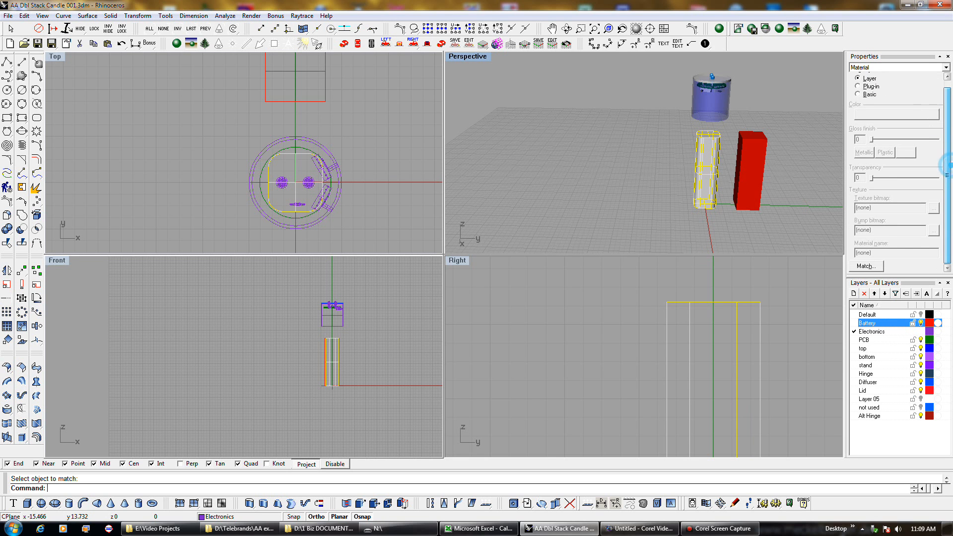
pyautogui.click(865, 265)
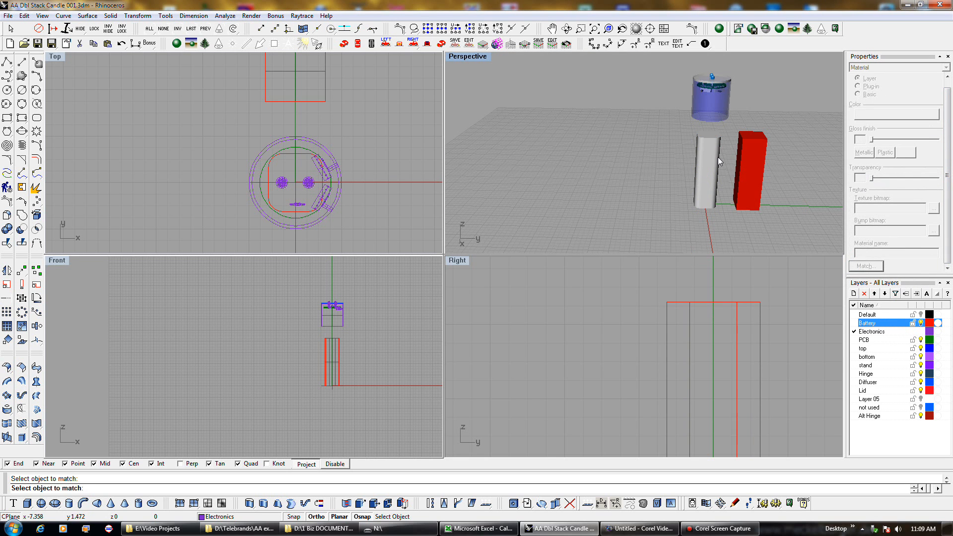
pyautogui.click(747, 154)
pyautogui.click(751, 156)
pyautogui.press('Delete')
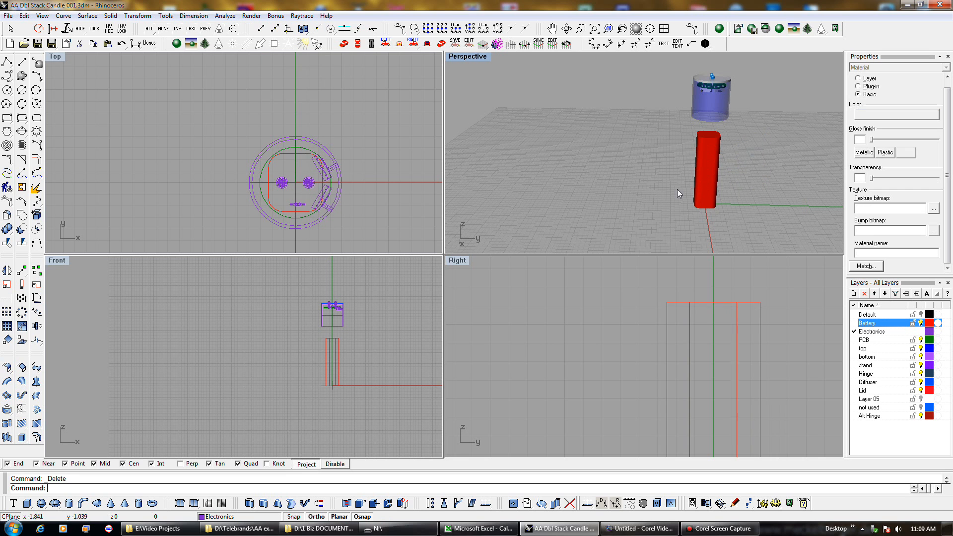
# Examine how the rounded battery solid fits inside the candle circles and against the electronics, selecting the transparent blue cylinder for comparison.
pyautogui.scroll(3, 278, 190)
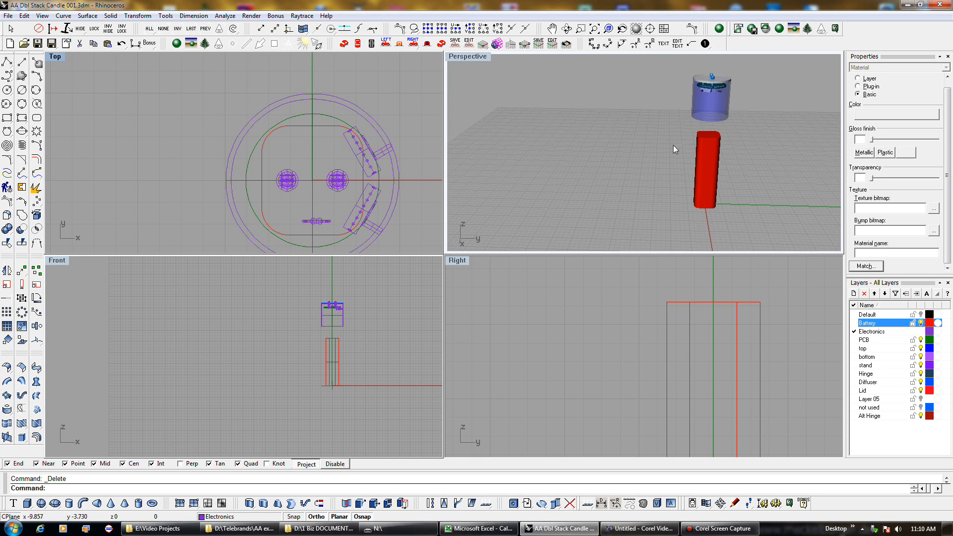
pyautogui.click(691, 118)
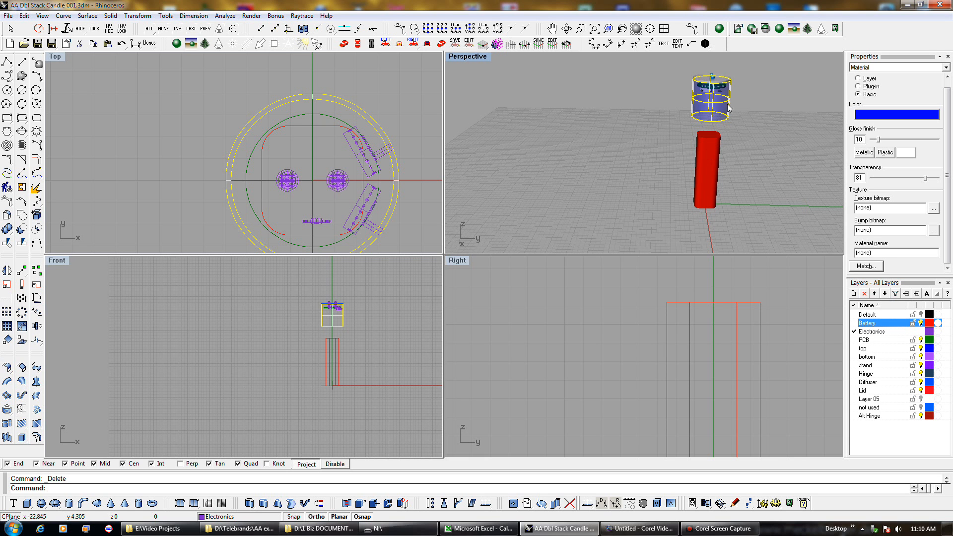
pyautogui.scroll(3, 729, 108)
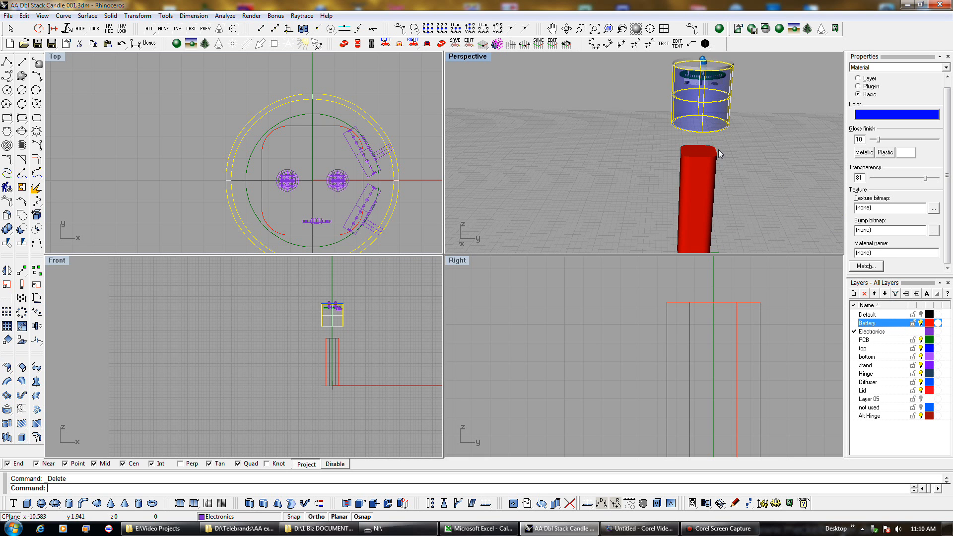
pyautogui.click(385, 166)
pyautogui.click(366, 213)
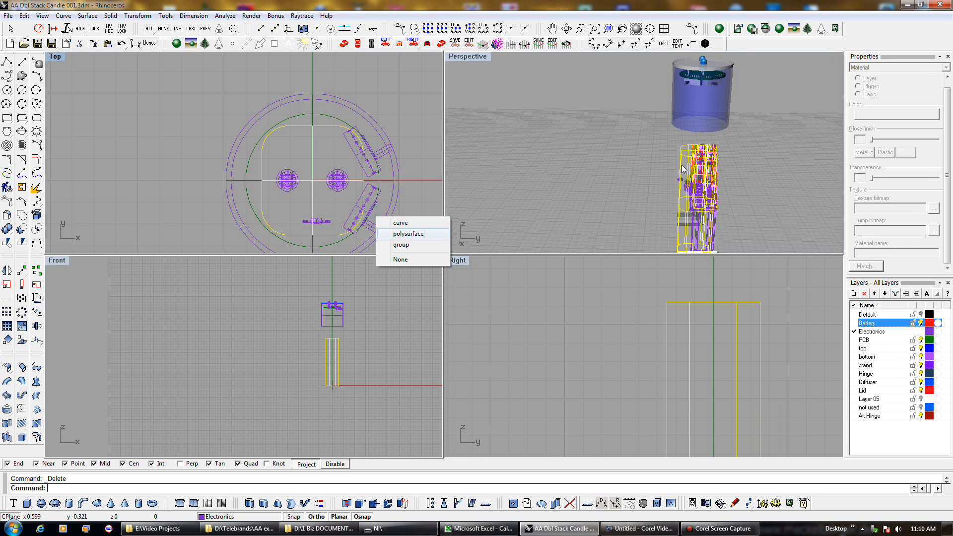
pyautogui.click(630, 148)
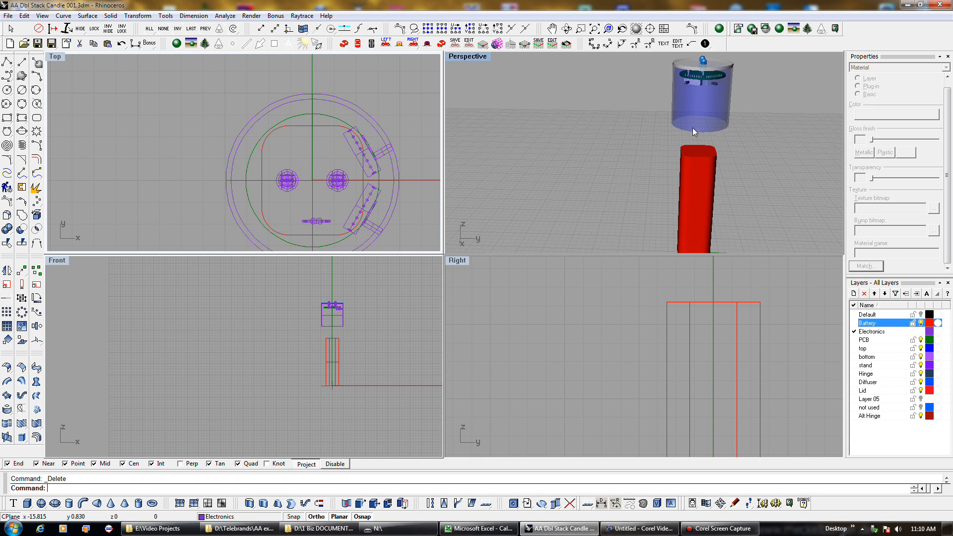
pyautogui.click(714, 130)
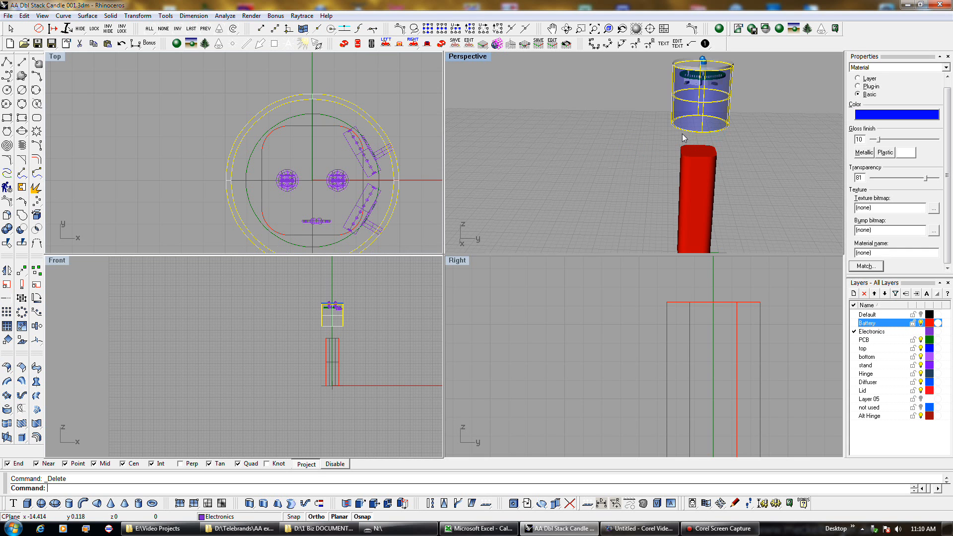